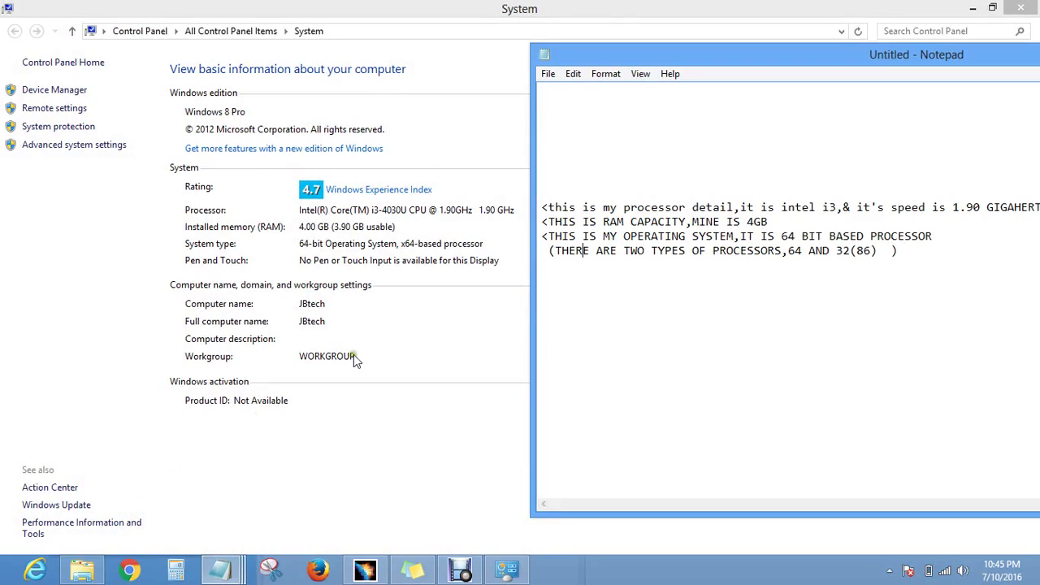
Step: Highlight the processor, RAM and operating system notes one by one beside the system information, and minimize that Notepad window
mouse_move(697, 61)
left_mouse_down()
mouse_move(680, 57)
mouse_move(688, 63)
left_mouse_up()
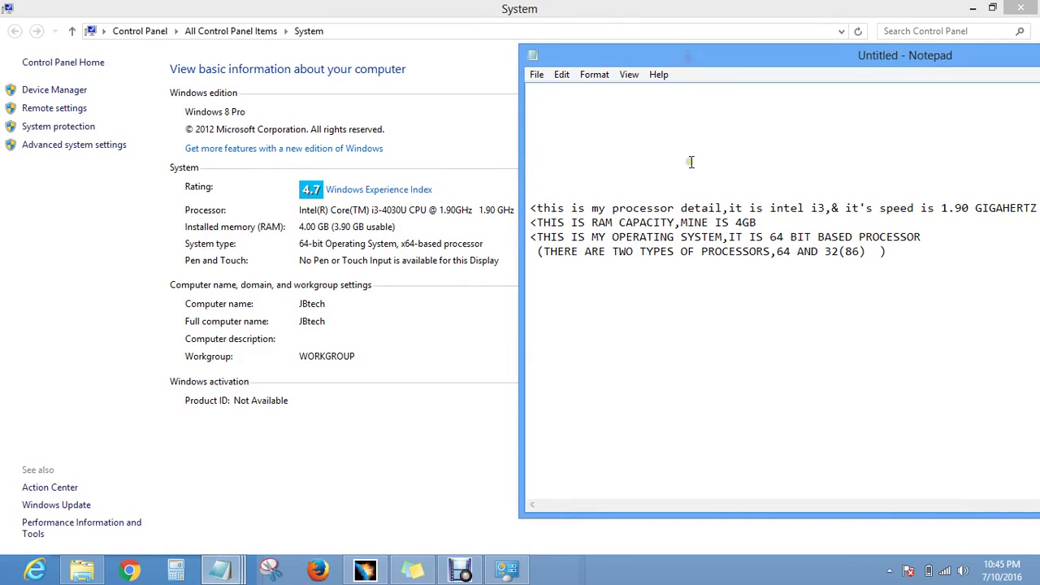
left_click_drag(539, 210, 1037, 203)
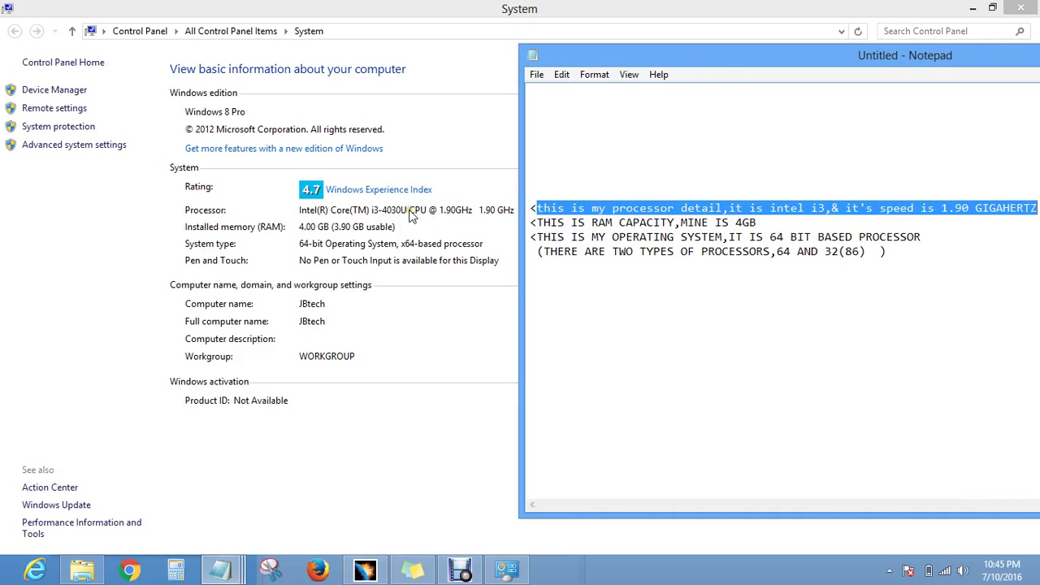
left_click(756, 222)
left_click_drag(755, 223, 535, 221)
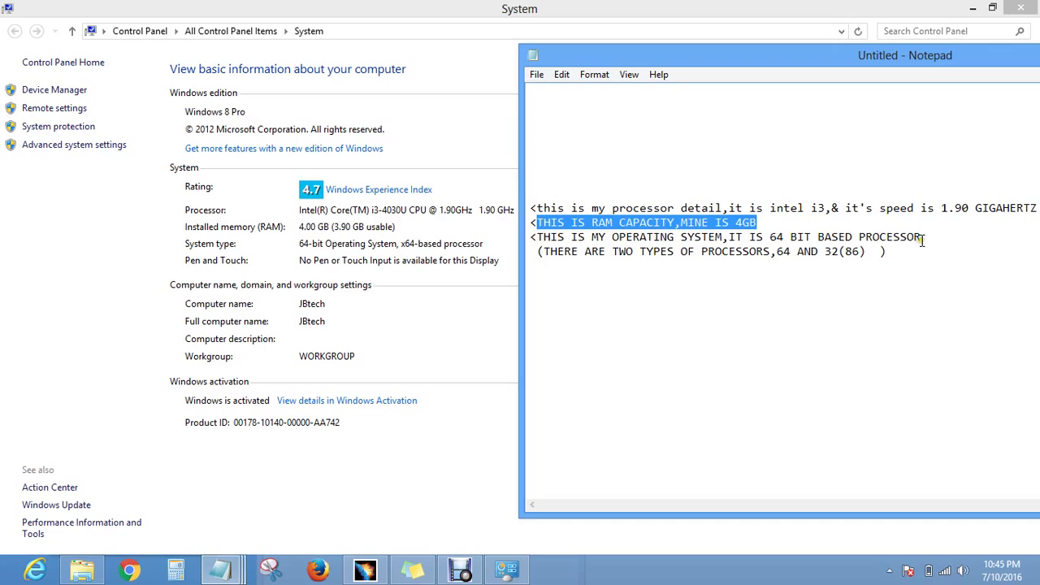
left_click_drag(923, 238, 536, 238)
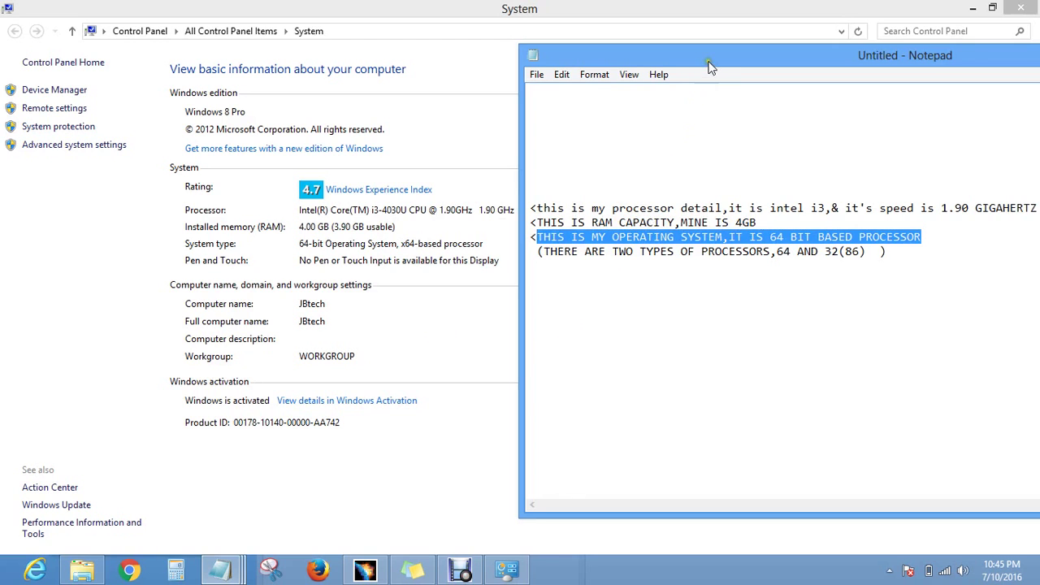
left_click_drag(710, 56, 524, 91)
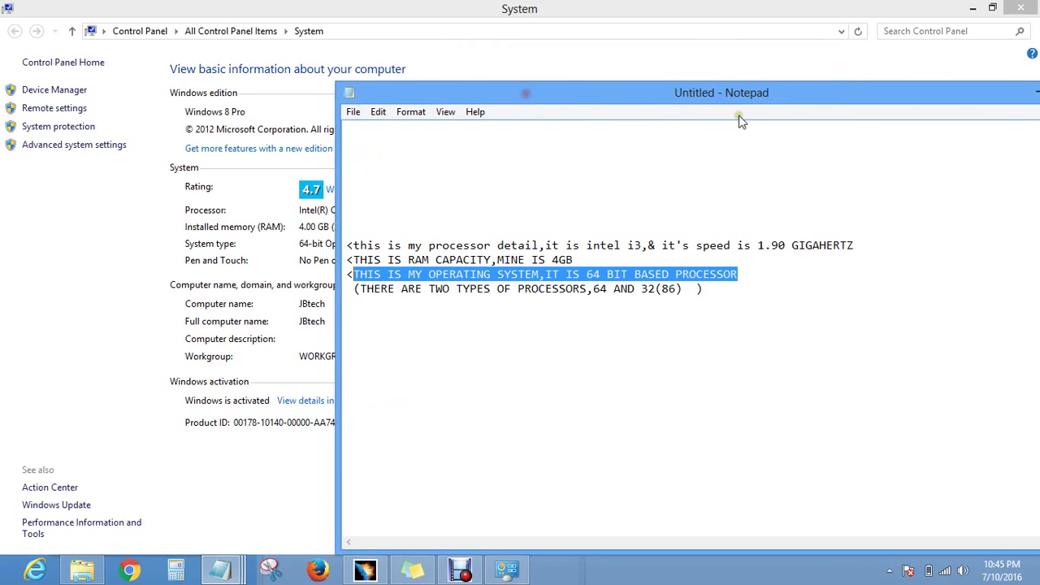
left_click(1032, 91)
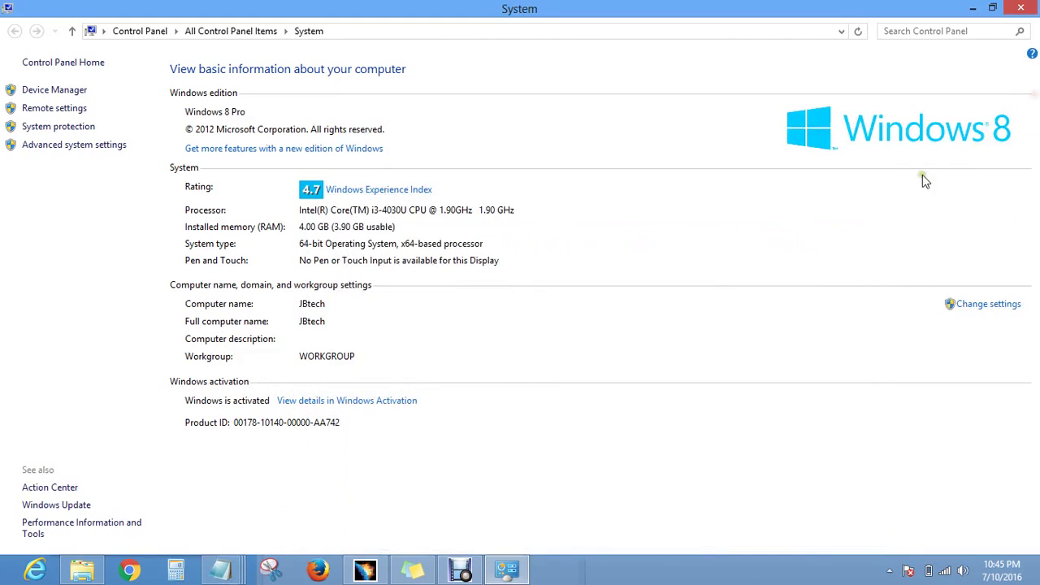
Step: View the Windows Experience Index subscores and place the CPU performance note below the score table
left_click(977, 307)
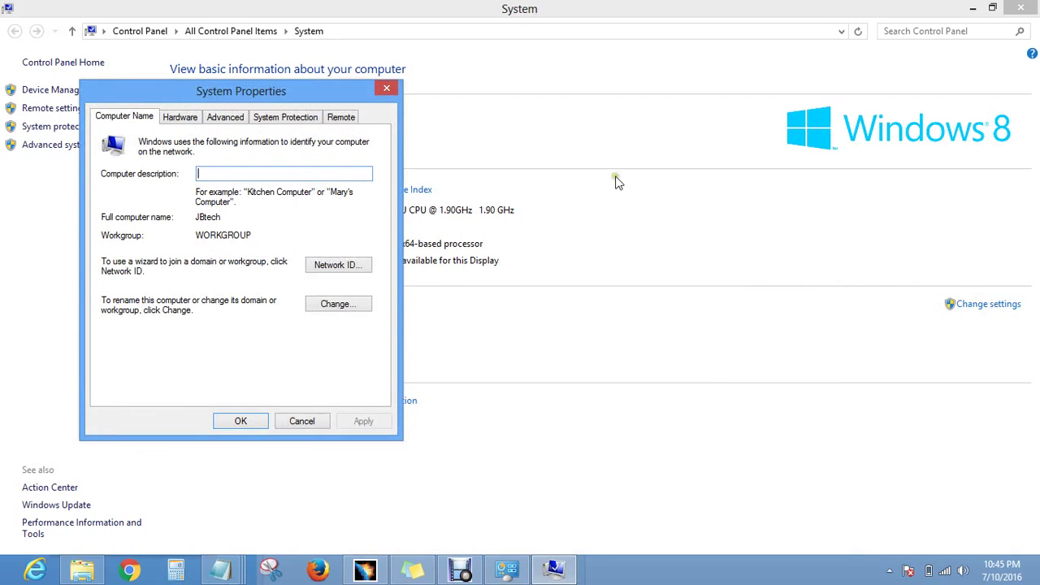
left_click(386, 89)
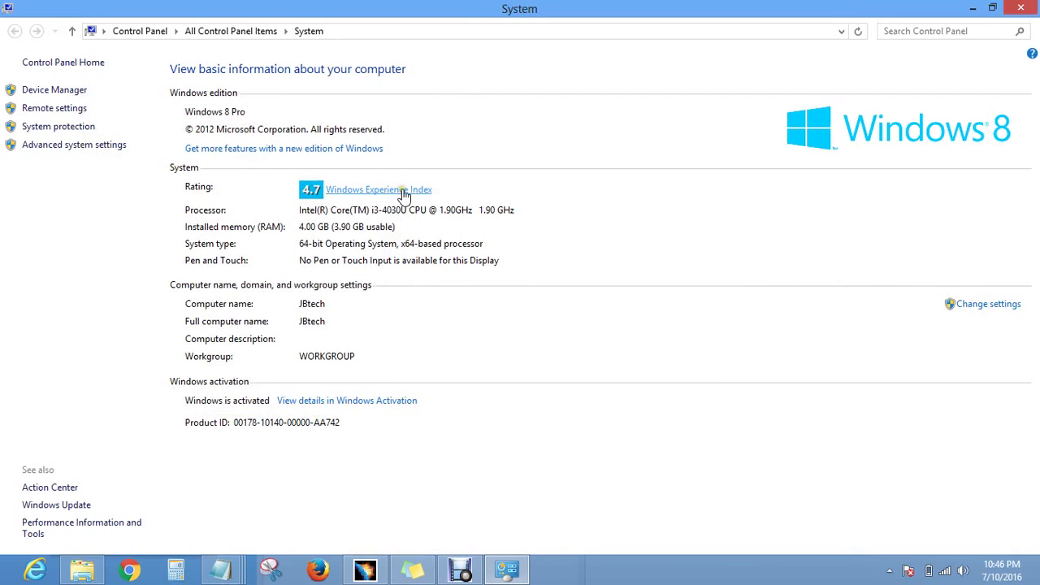
left_click(401, 192)
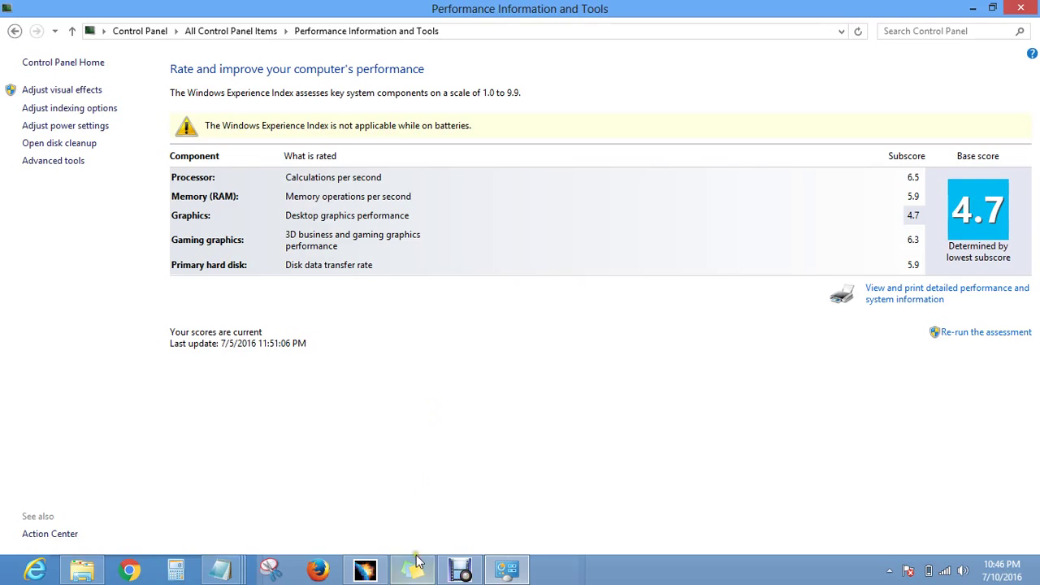
mouse_move(218, 575)
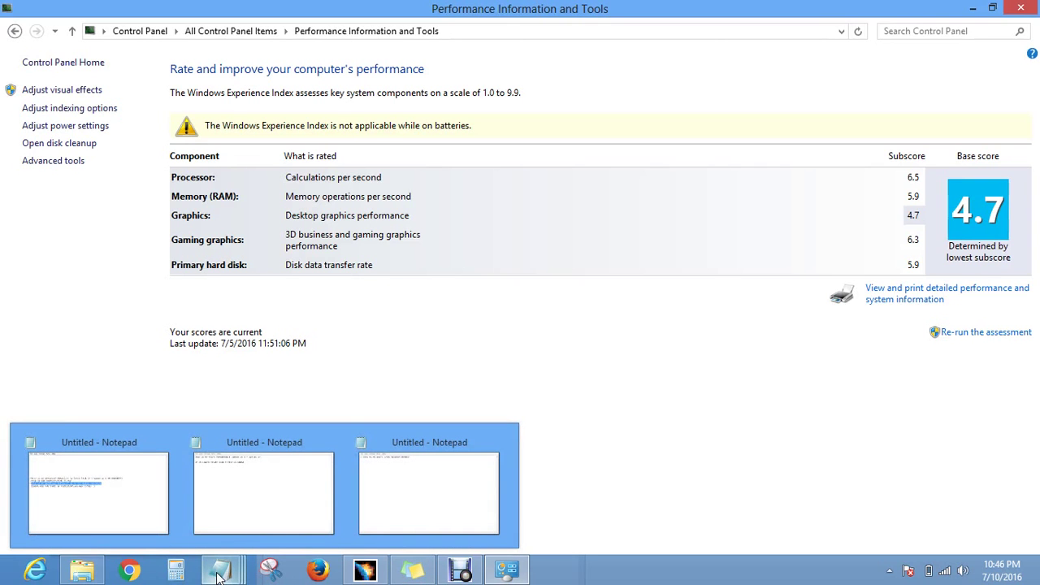
mouse_move(379, 488)
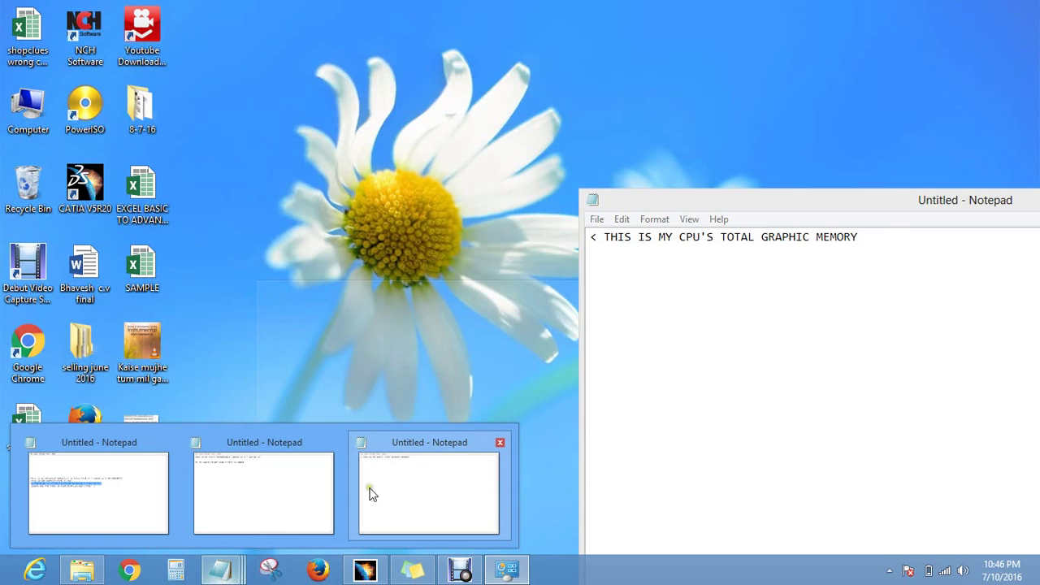
left_click(280, 500)
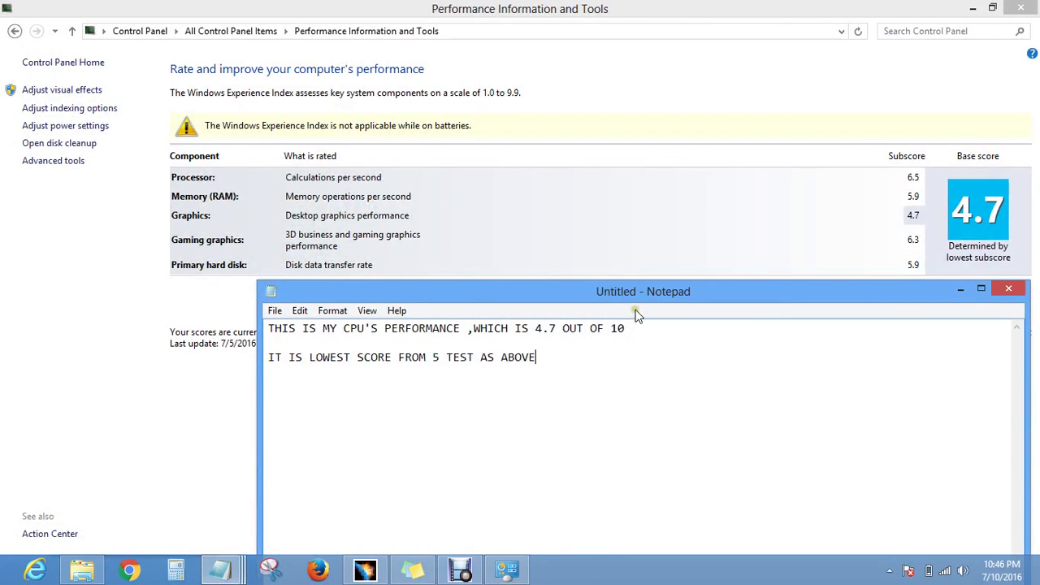
left_click_drag(667, 294, 952, 356)
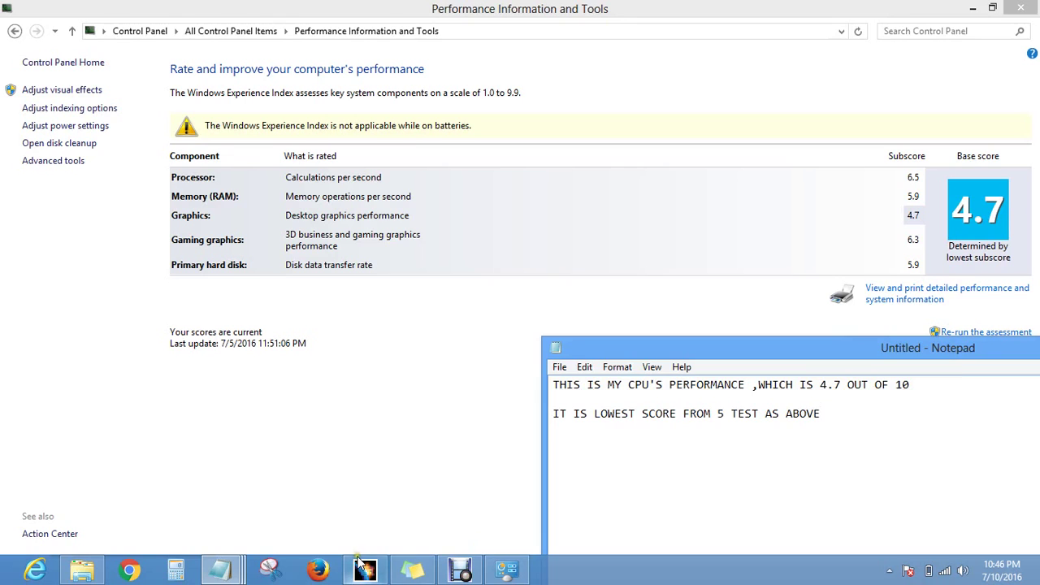
Step: View the graphics section of the detailed performance and system information, and highlight the total graphic memory note beside it
mouse_move(365, 569)
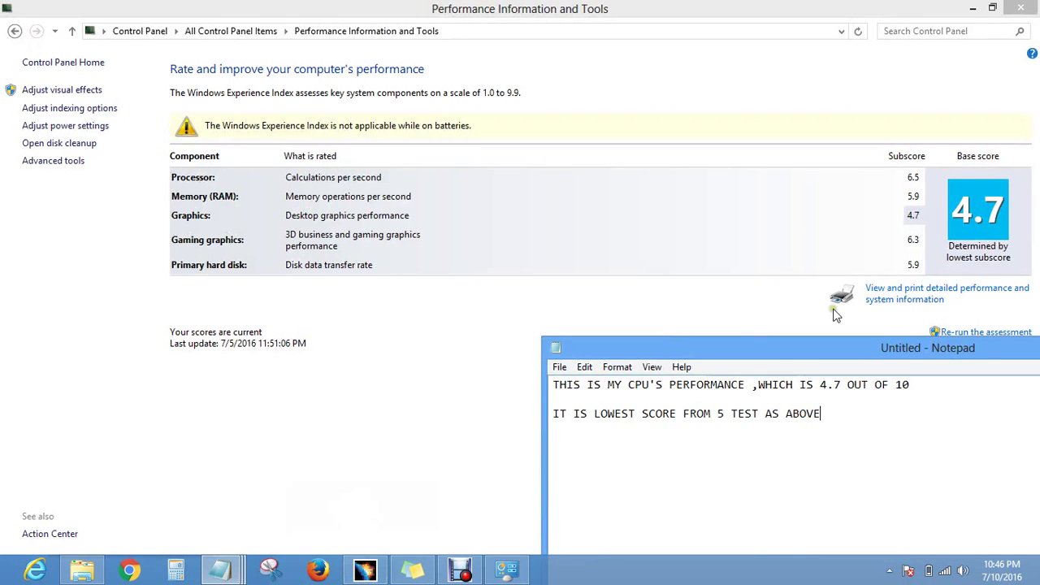
left_click(893, 302)
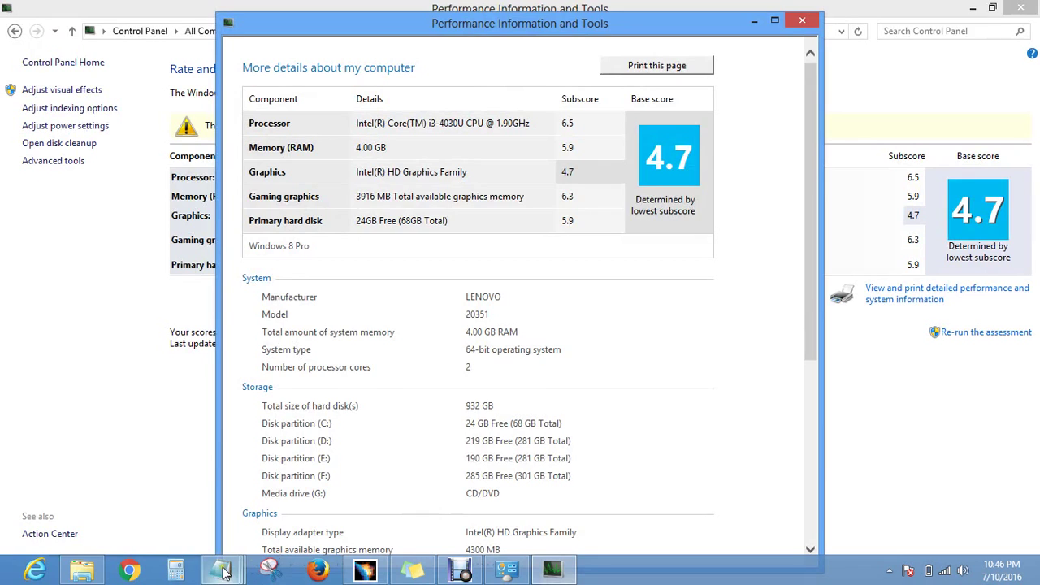
mouse_move(224, 573)
scroll(225, 572, "down", 2)
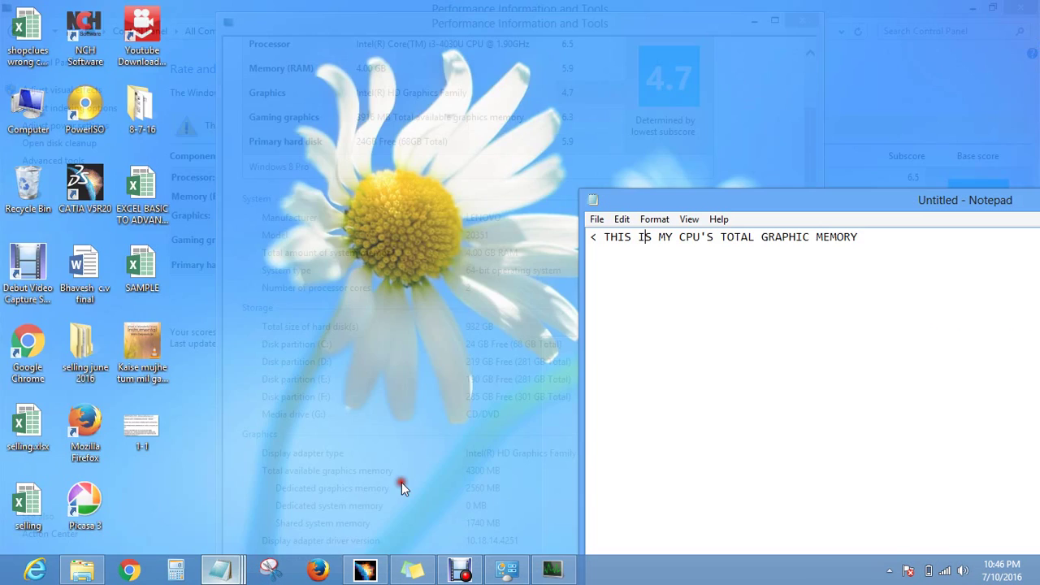
left_click(397, 485)
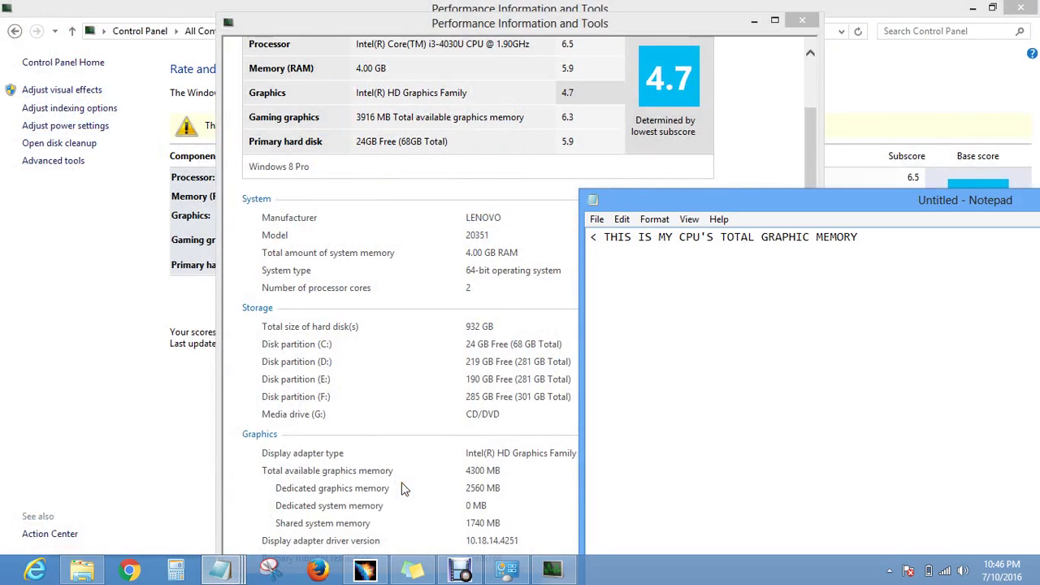
left_click_drag(807, 134, 810, 285)
left_click(891, 199)
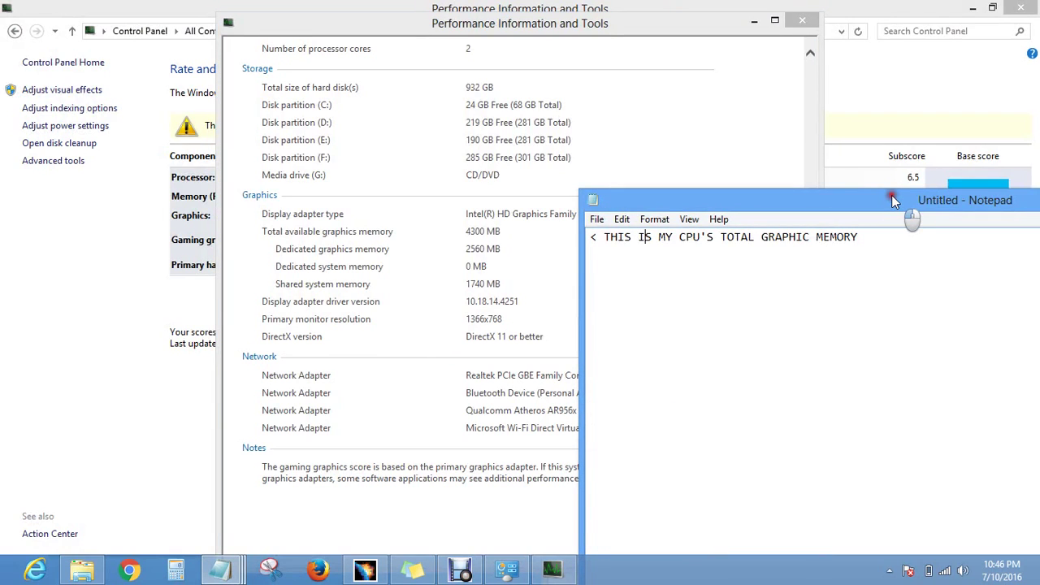
left_click_drag(892, 195, 892, 192)
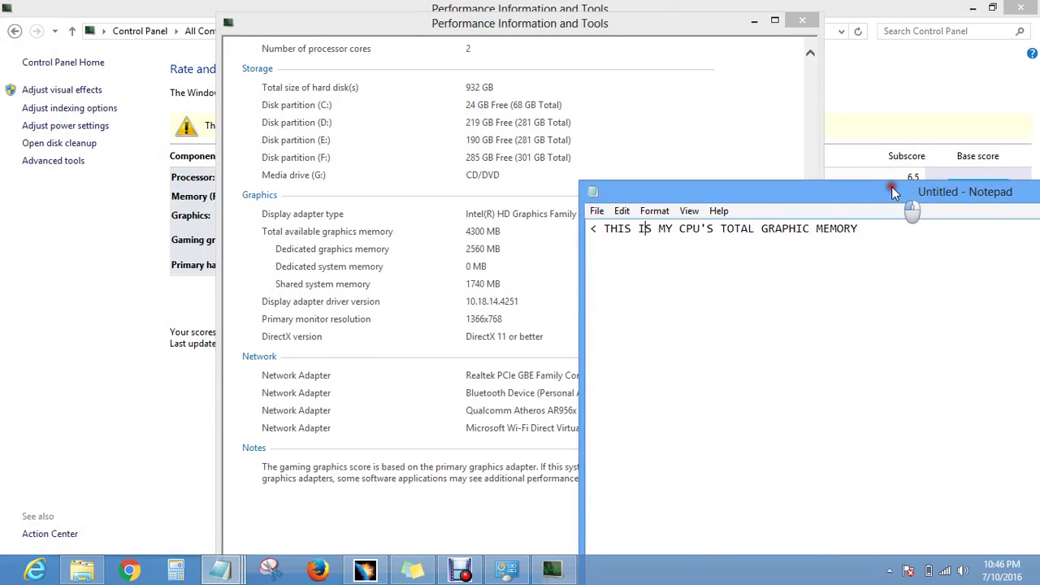
left_click(867, 227)
left_click_drag(867, 227, 575, 232)
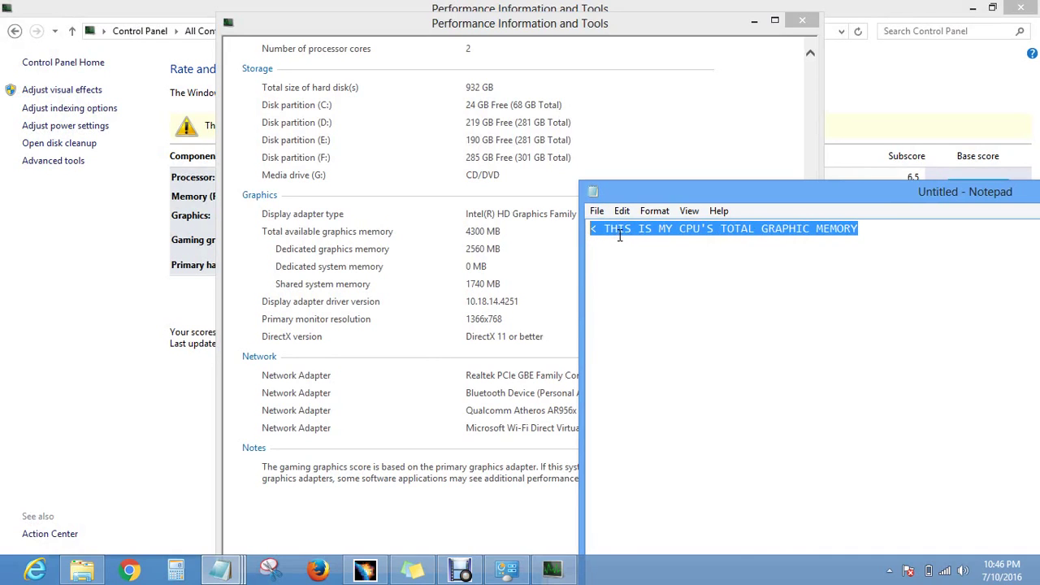
Step: Close the detailed system information and minimize Performance Information and Tools and the two open Notepad notes to clear the desktop
left_click(802, 20)
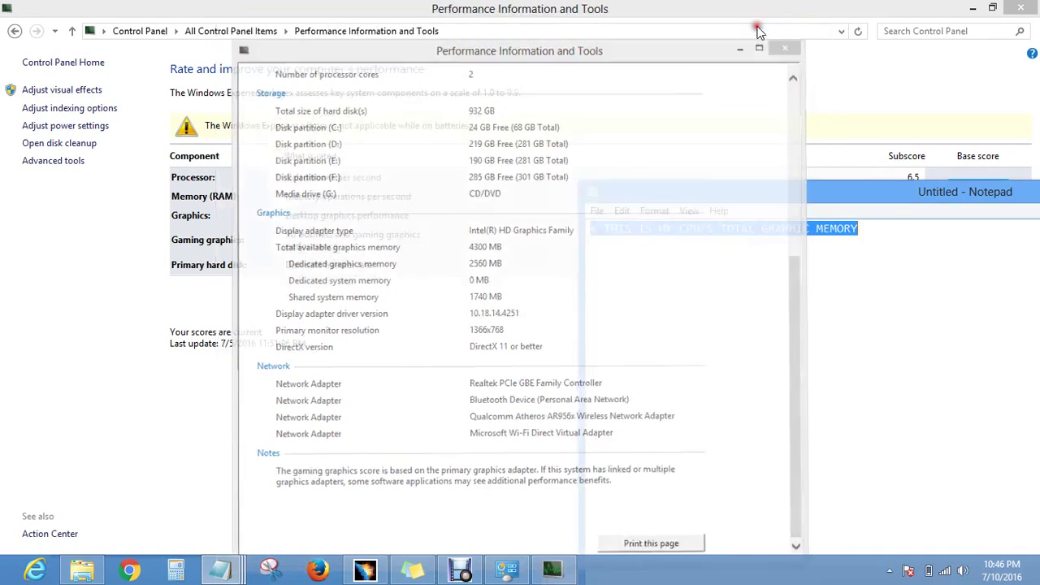
right_click(242, 572)
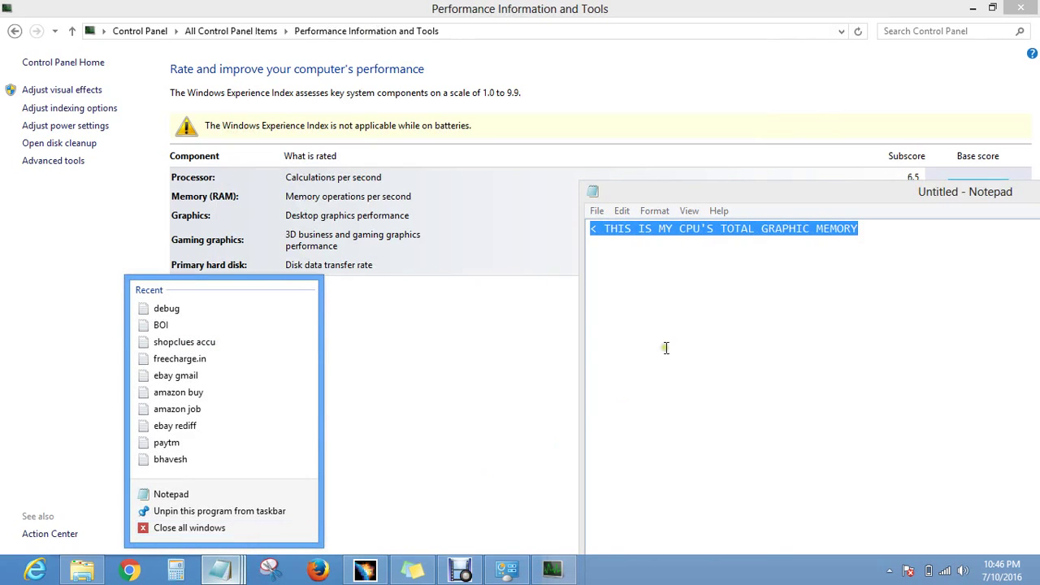
left_click_drag(823, 192, 468, 223)
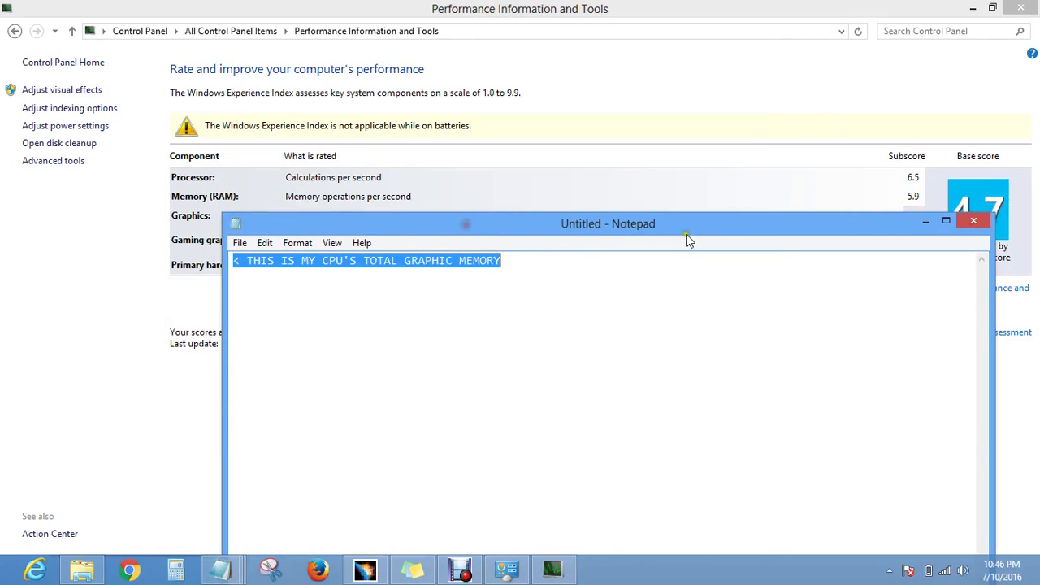
left_click(925, 221)
left_click(972, 8)
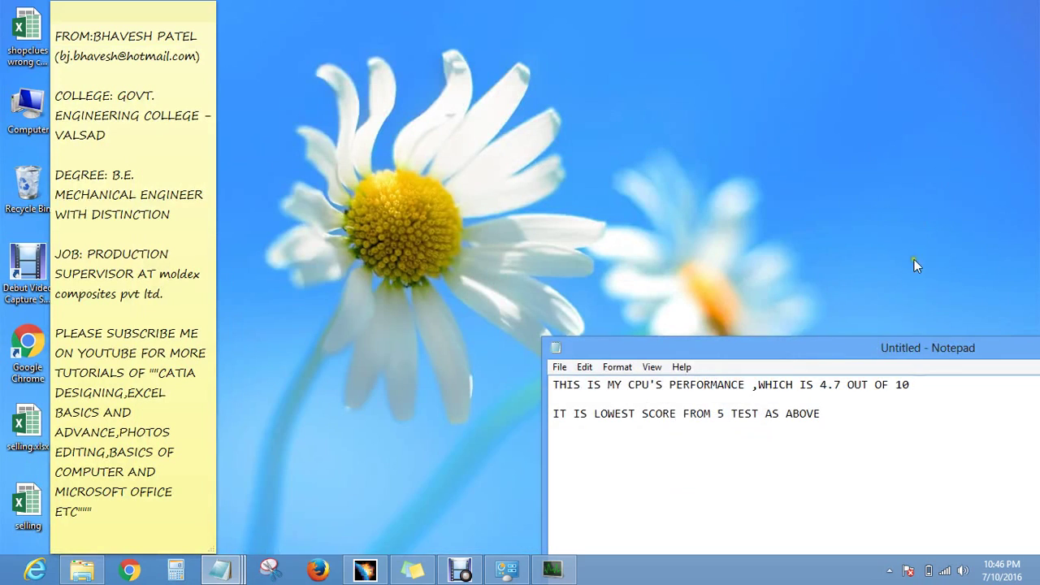
left_click_drag(891, 366, 603, 253)
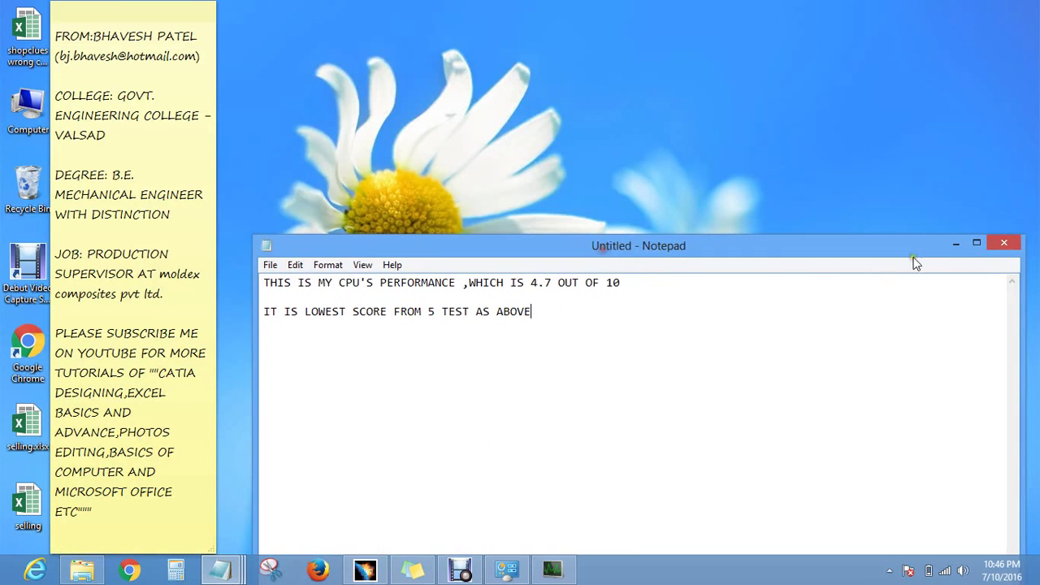
left_click(953, 246)
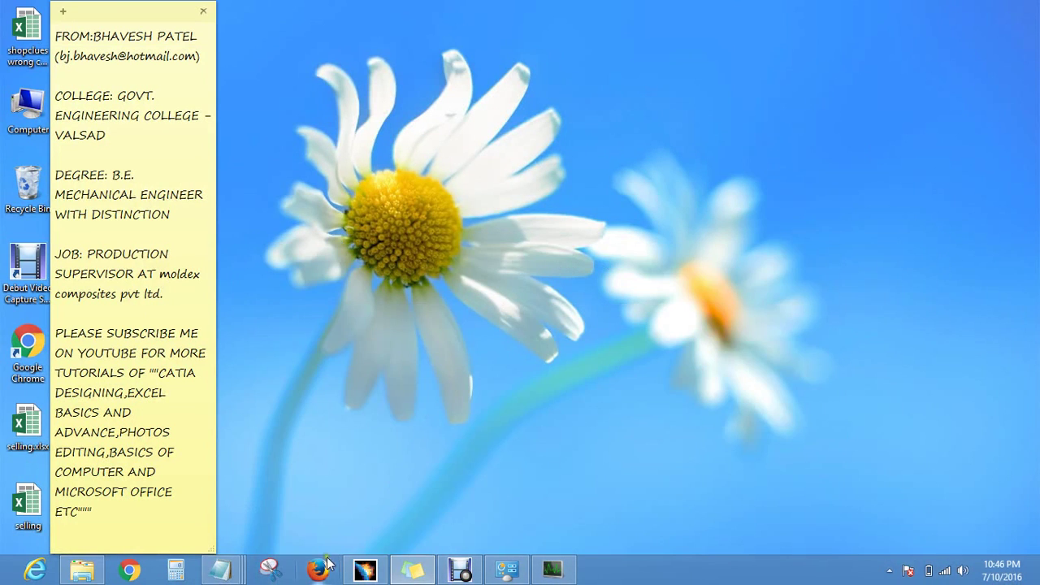
Step: Write "2ND METHOD" in a new Notepad window and minimize it
right_click(244, 568)
left_click(246, 494)
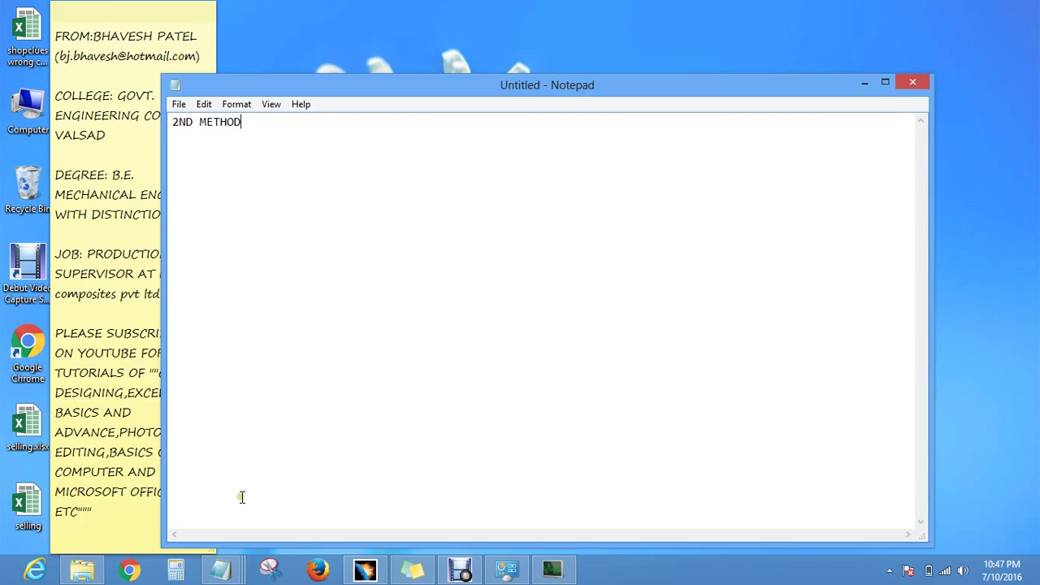
left_click_drag(727, 85, 803, 75)
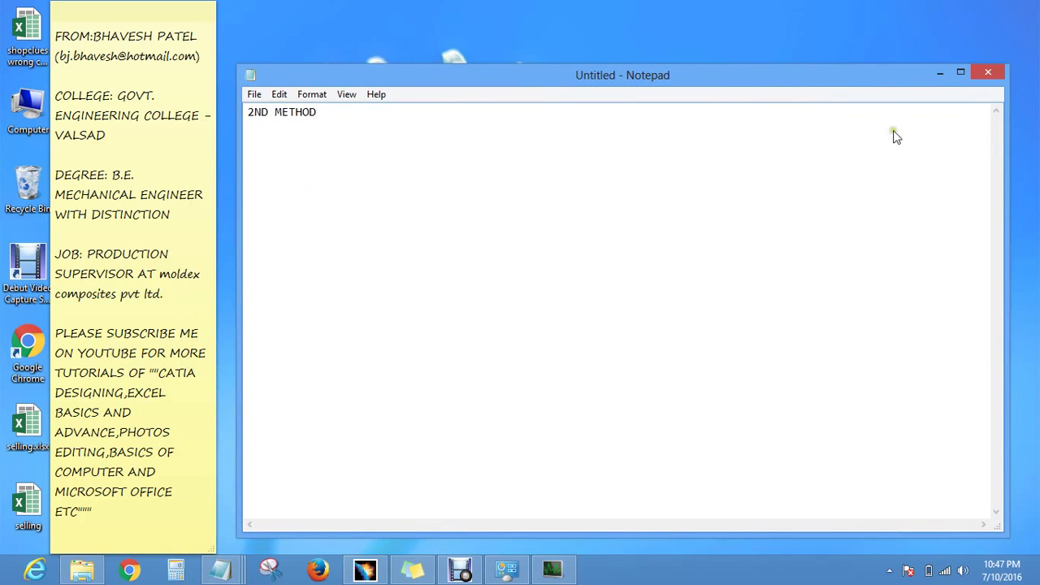
left_click(941, 73)
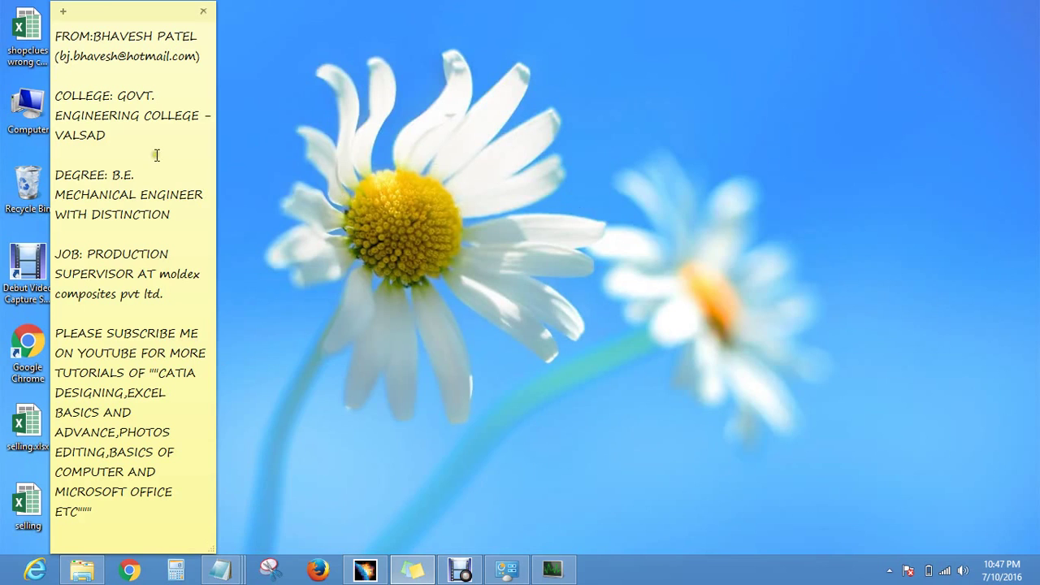
Step: Open the Control Panel's Display settings and show the mobile PC display's advanced graphics adapter properties
mouse_move(1038, 568)
left_click(1009, 456)
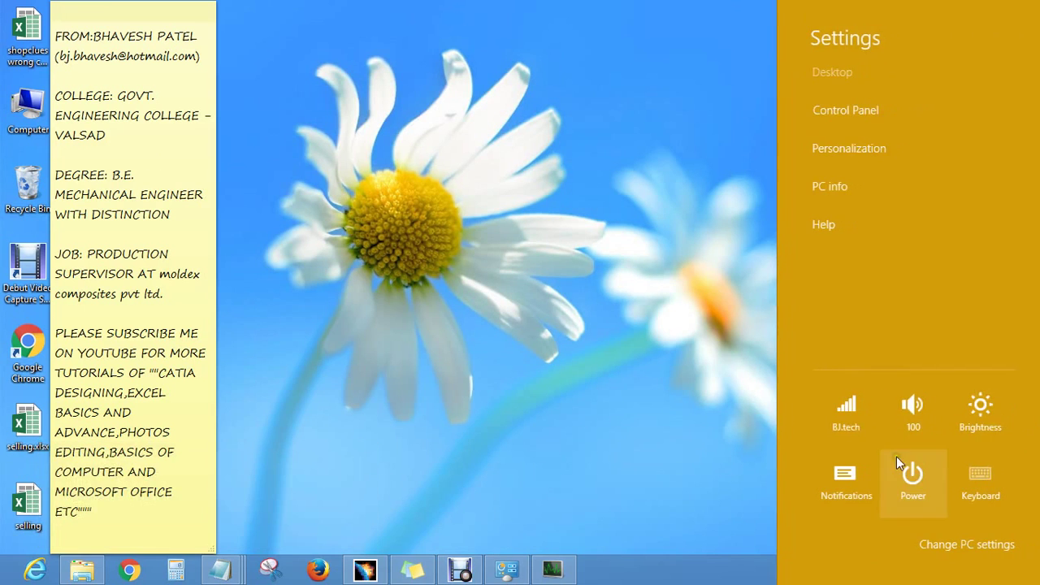
left_click(845, 115)
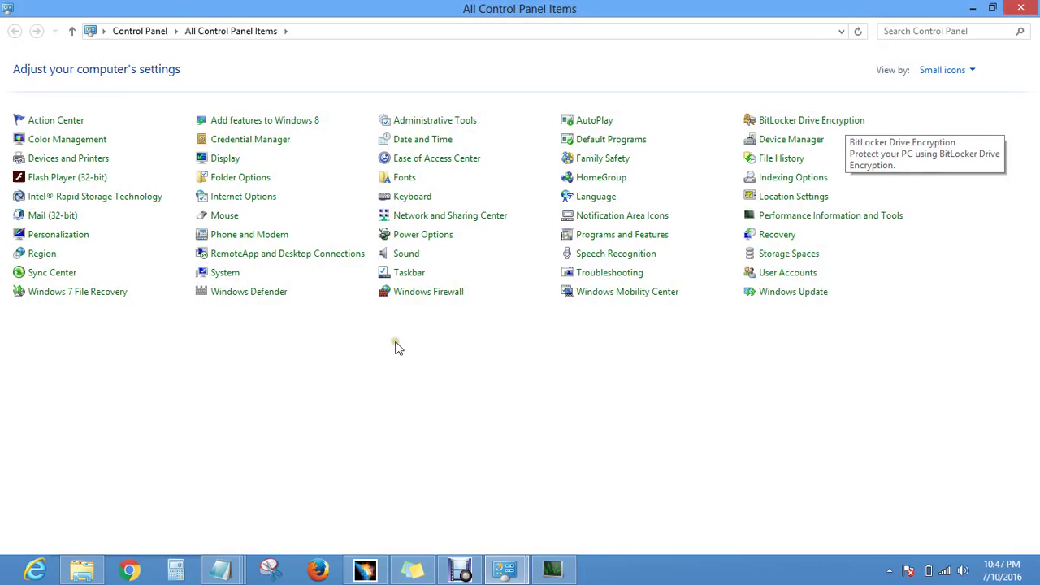
left_click(233, 162)
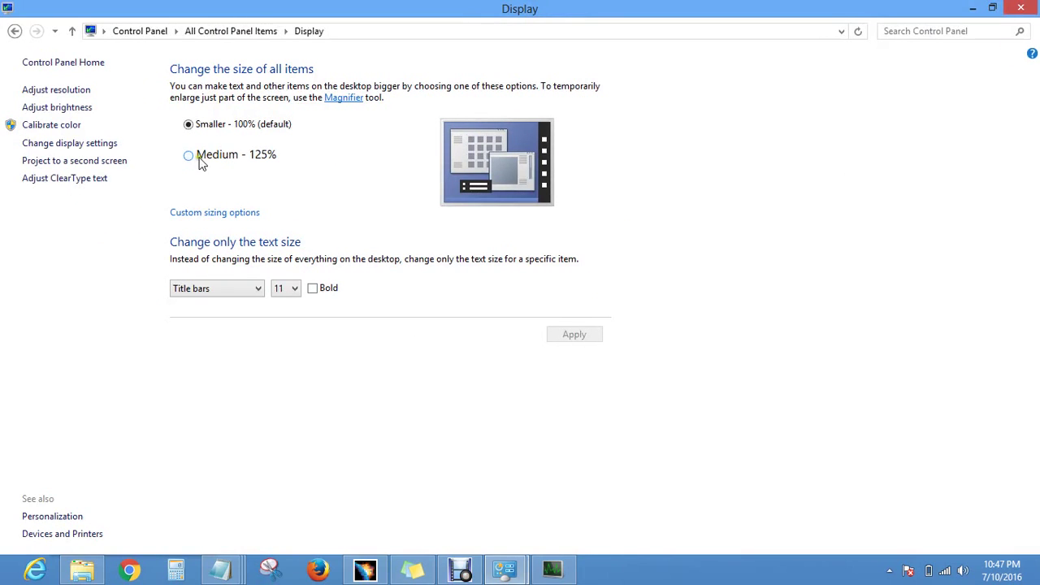
left_click(113, 146)
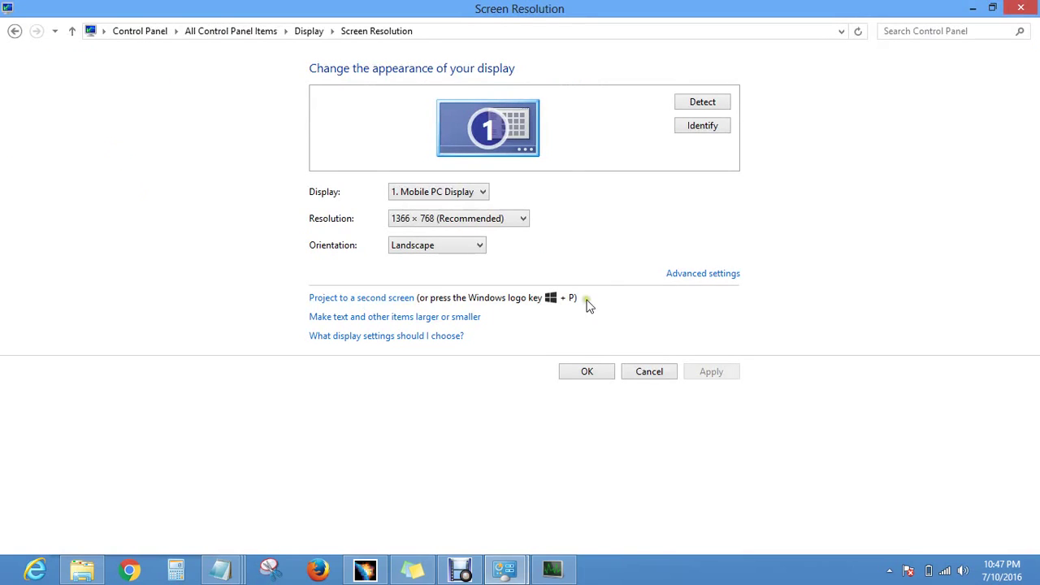
left_click(713, 274)
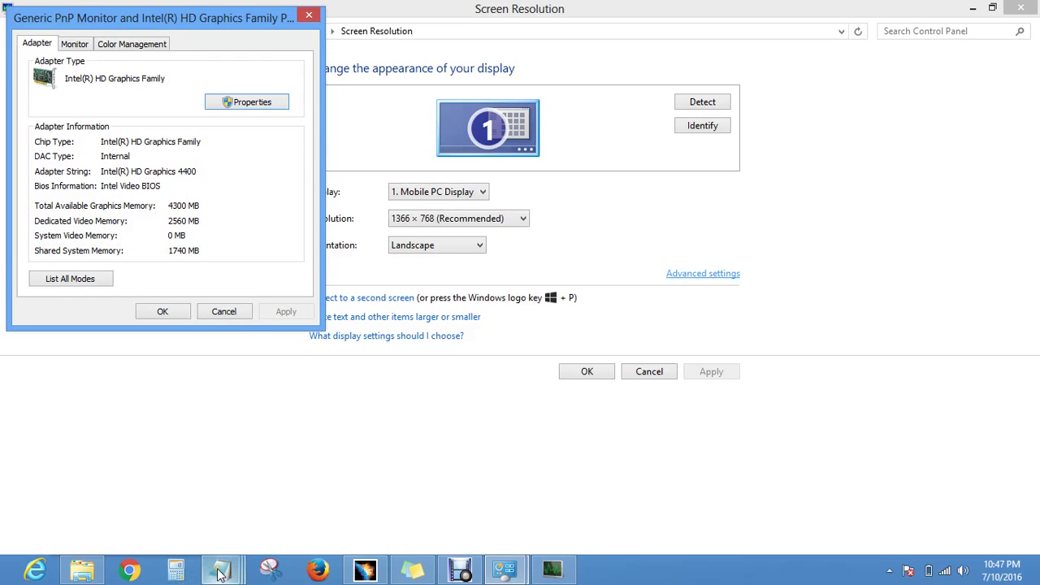
Step: Write "<TOTAL GRAPHIC MEMORY 4300MB= 4.3GHz" in a new Notepad window placed beside the adapter's memory information
mouse_move(219, 572)
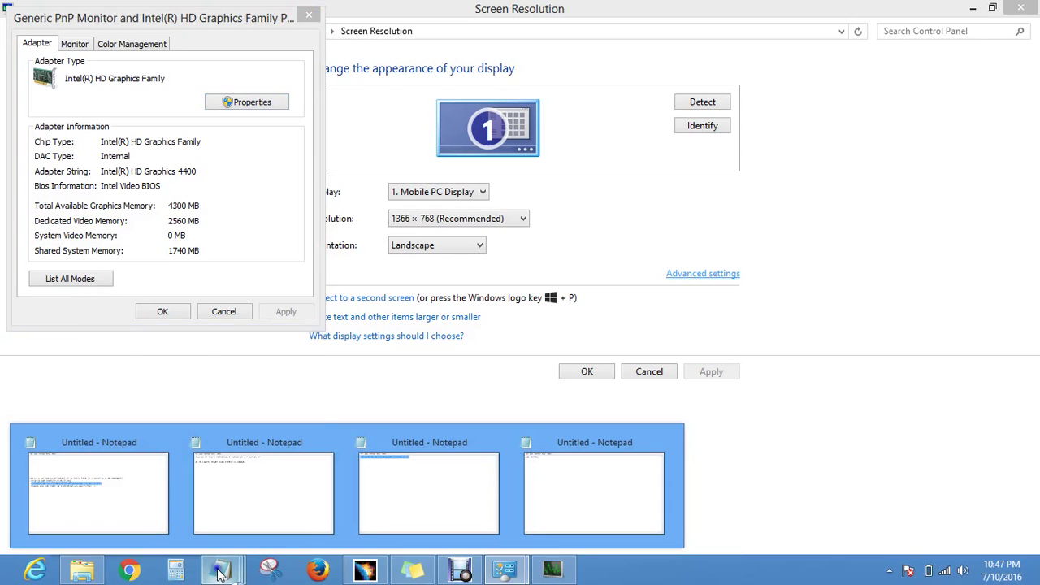
right_click(220, 573)
left_click(219, 492)
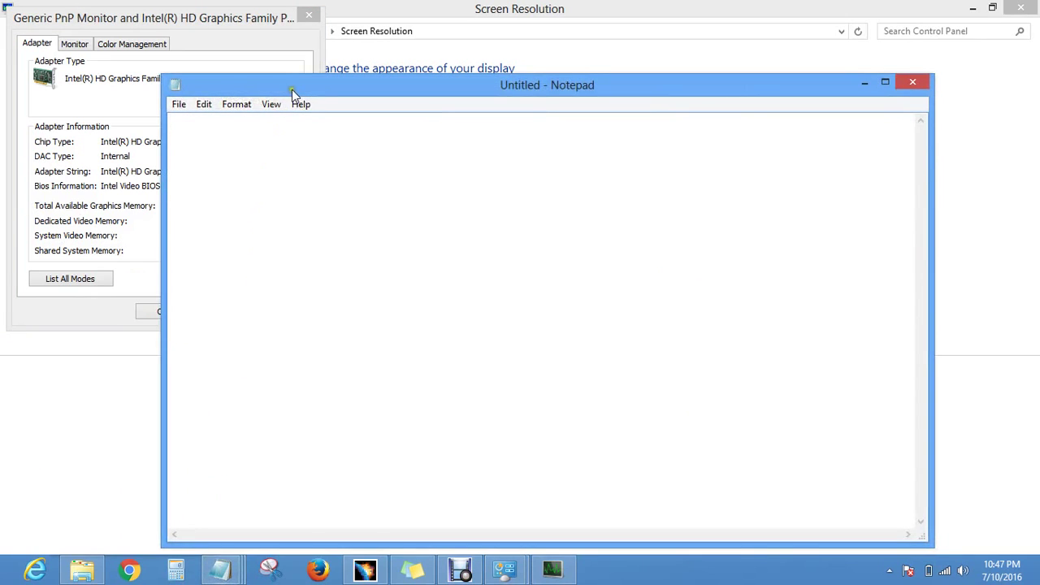
left_click_drag(292, 89, 352, 170)
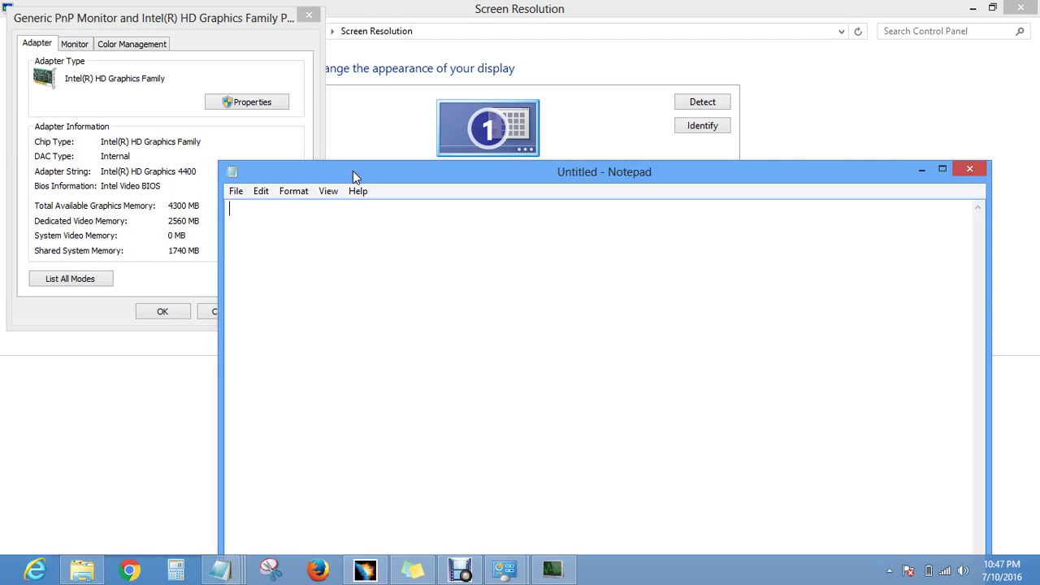
type("<TOTAL GRAPHIC MEM")
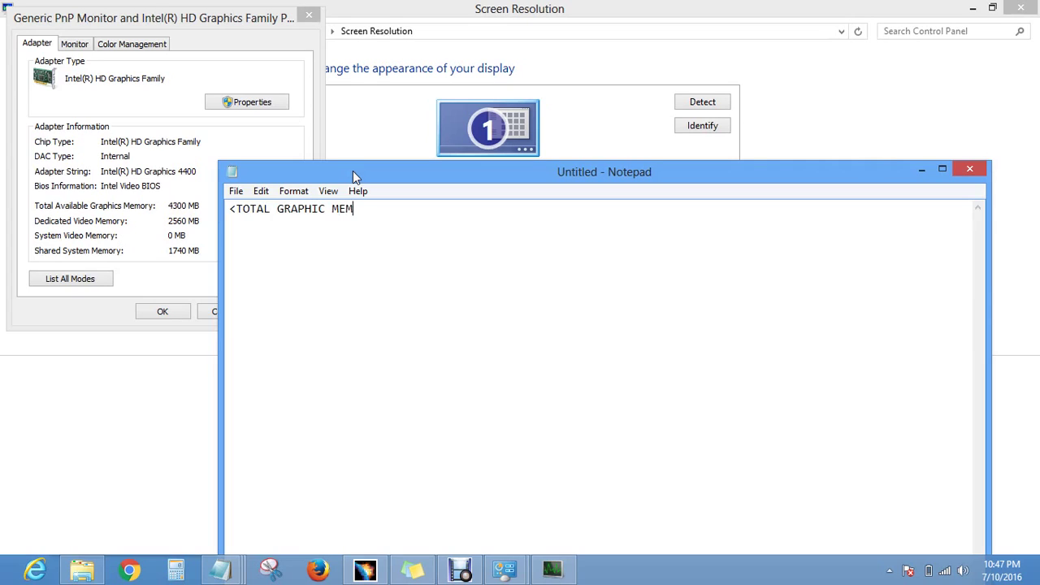
type("ORY 4300MB= 4.3GHz")
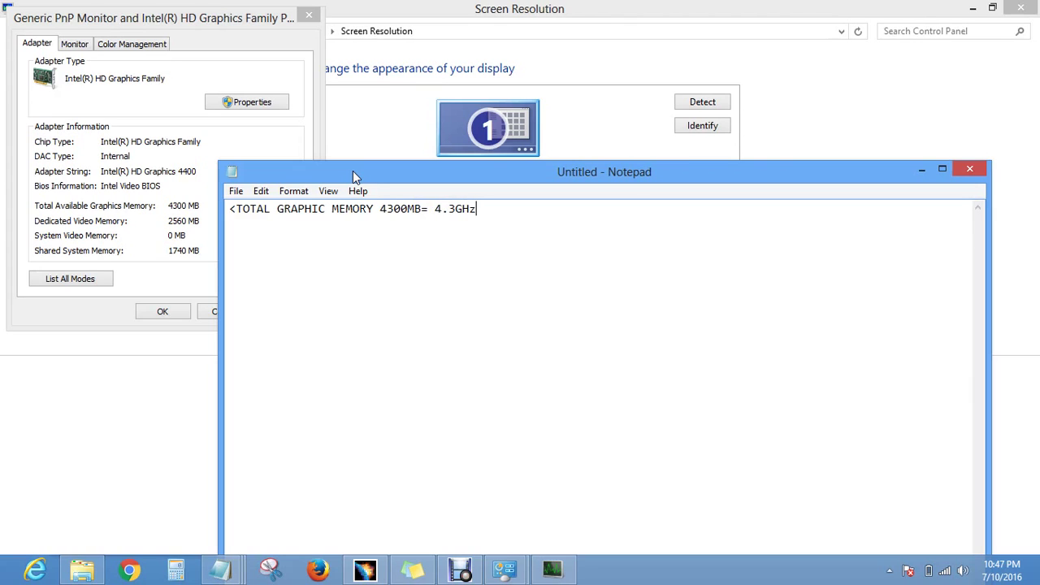
Step: Minimize the total graphic memory note and close the adapter properties and Screen Resolution windows
left_click(921, 171)
left_click(309, 15)
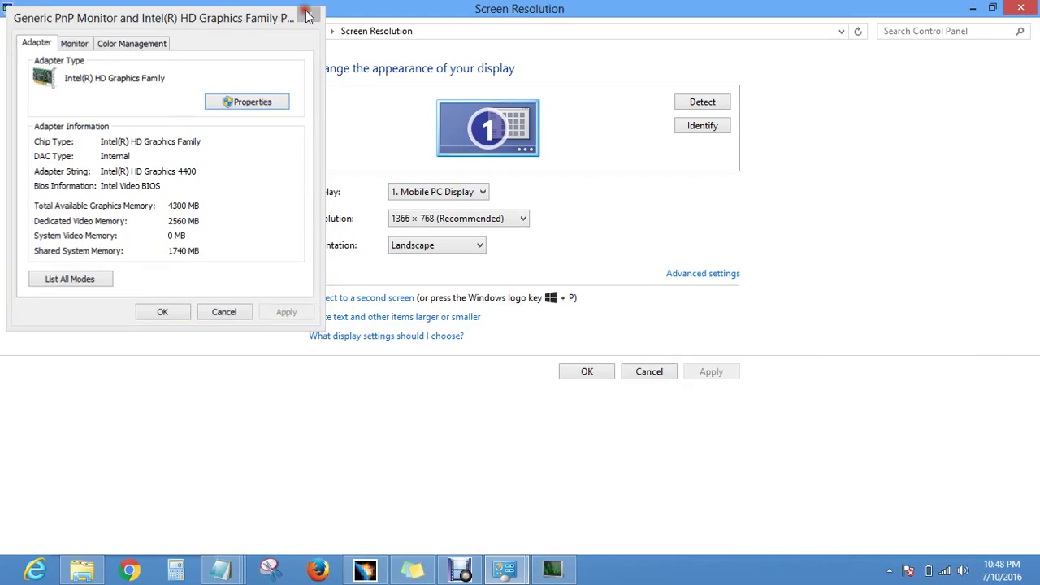
left_click(1021, 8)
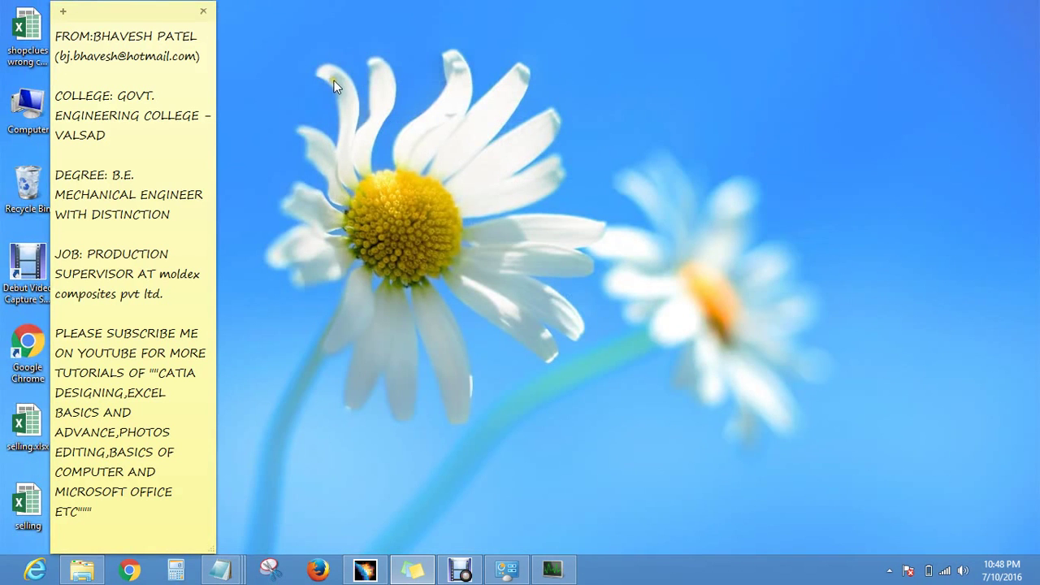
Step: Write "3rd method" in a new Notepad window and minimize it
right_click(219, 569)
left_click(231, 496)
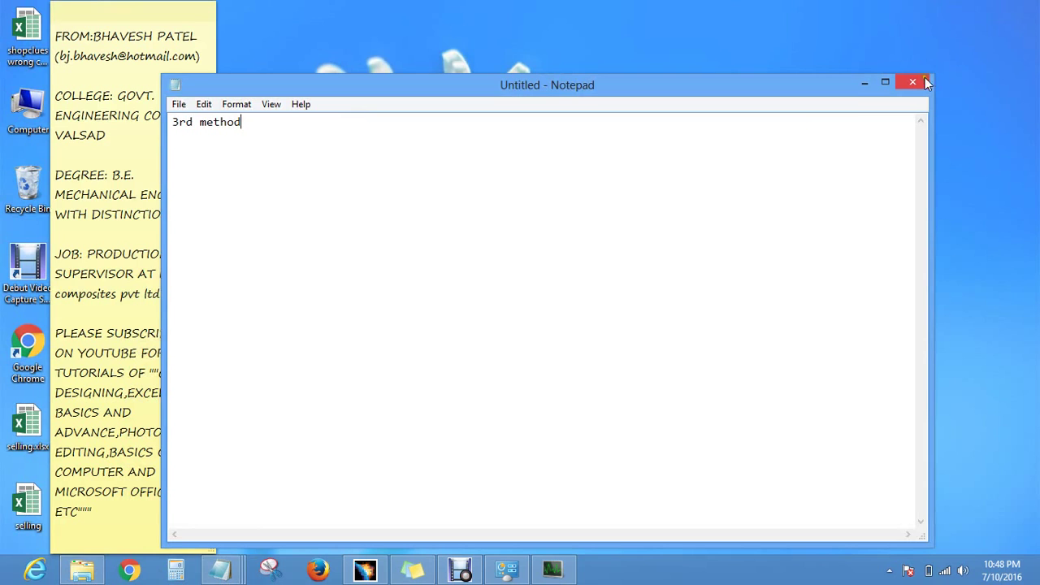
left_click(873, 84)
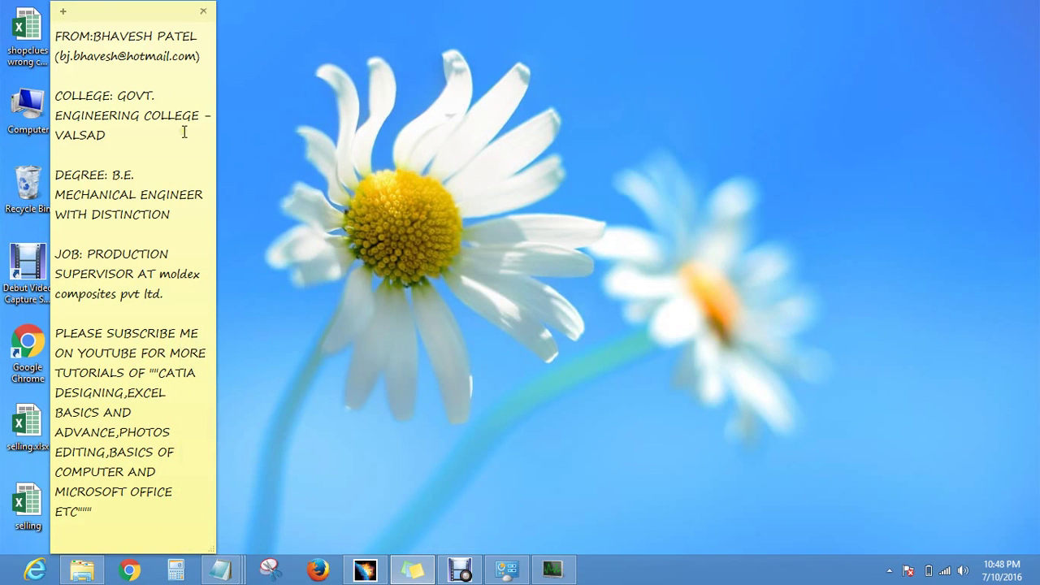
Step: Search the apps for "run", open the Run dialog and launch dxdiag from it
mouse_move(1038, 17)
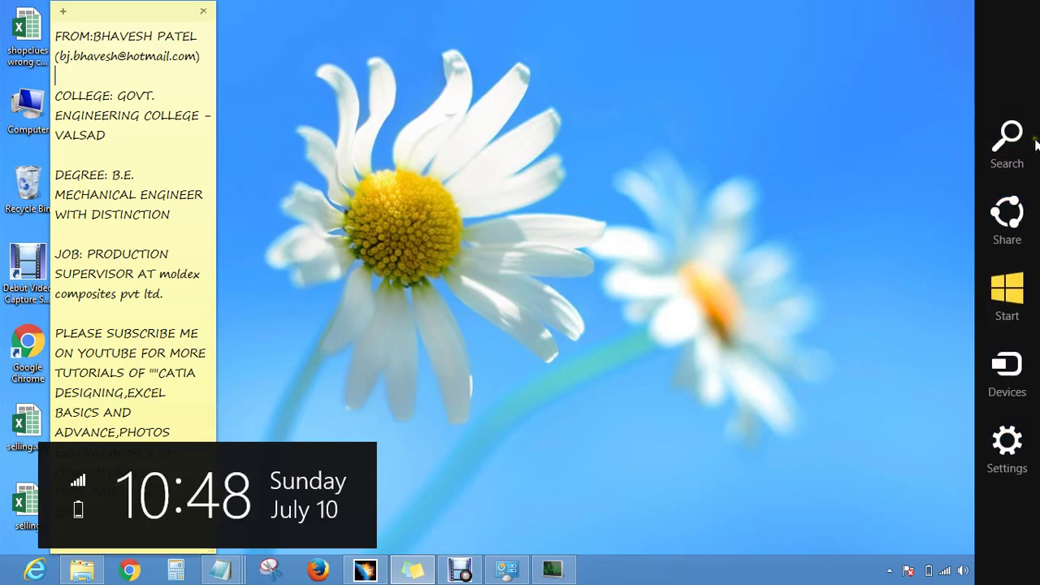
left_click(1008, 135)
type("run")
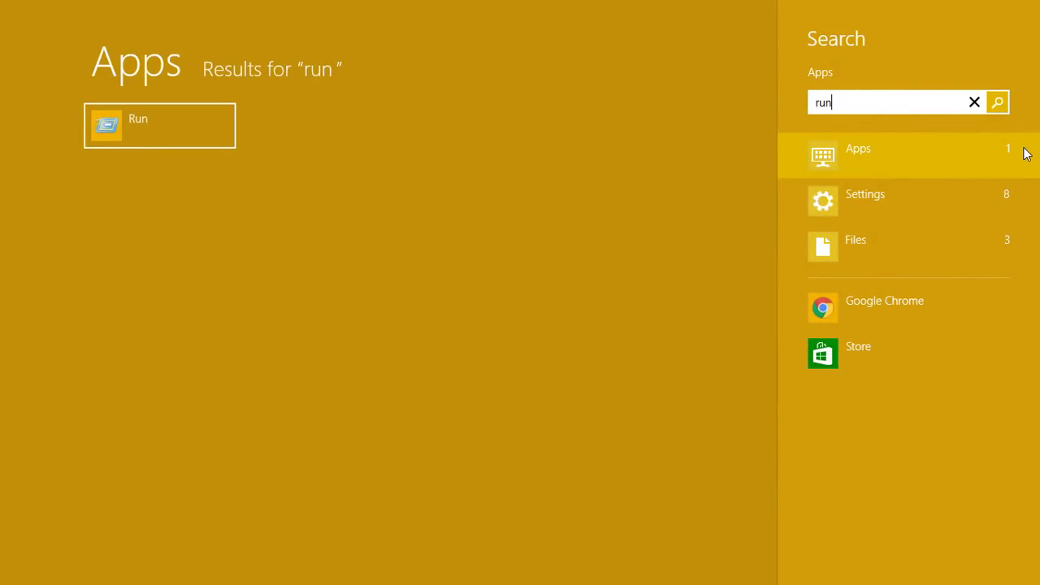
key("Return")
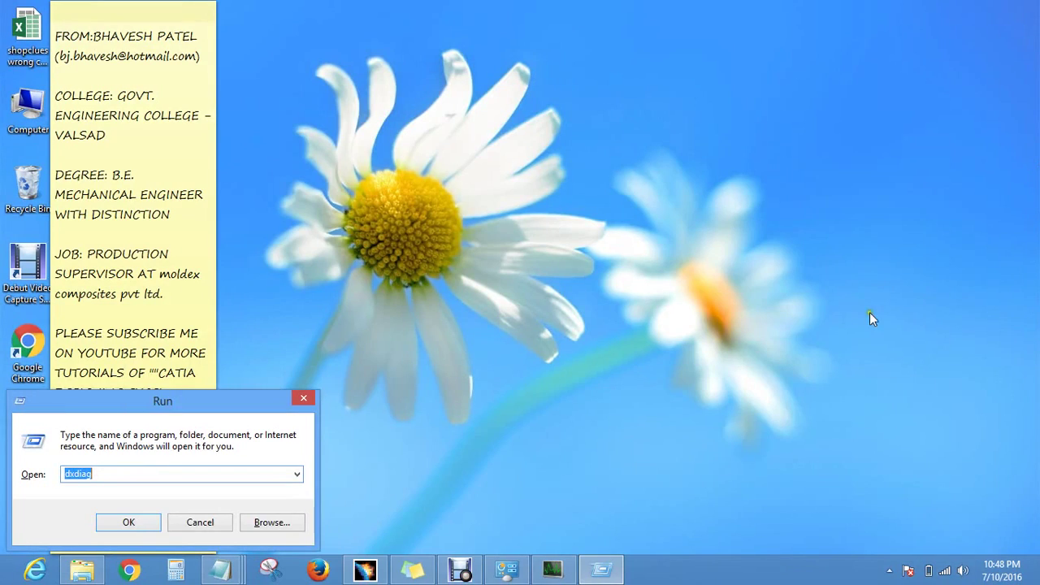
left_click(175, 478)
left_click(134, 521)
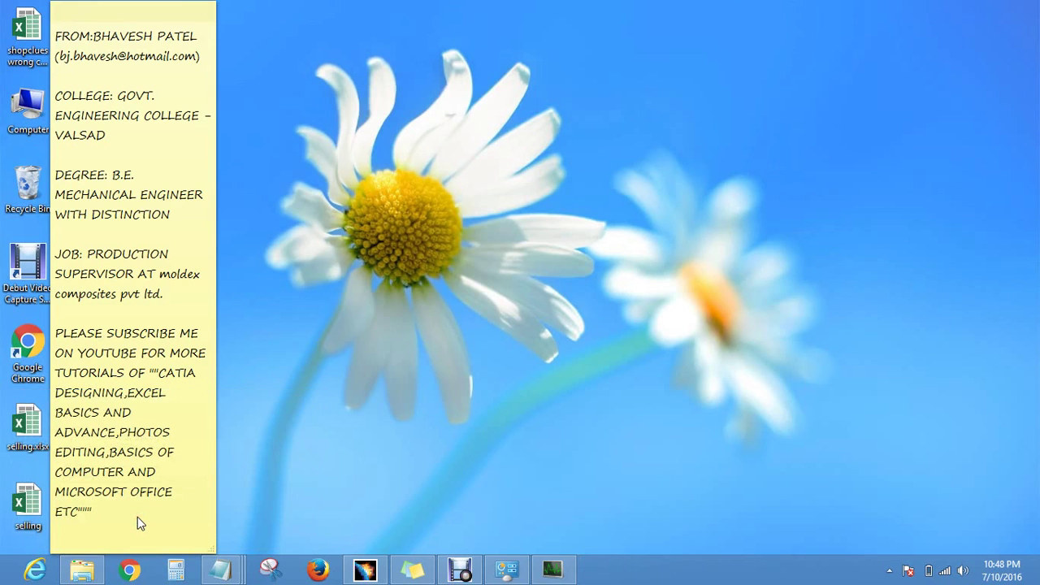
Step: Close the Performance Information and Tools window and show the display device information in the DirectX Diagnostic Tool
left_click(563, 571)
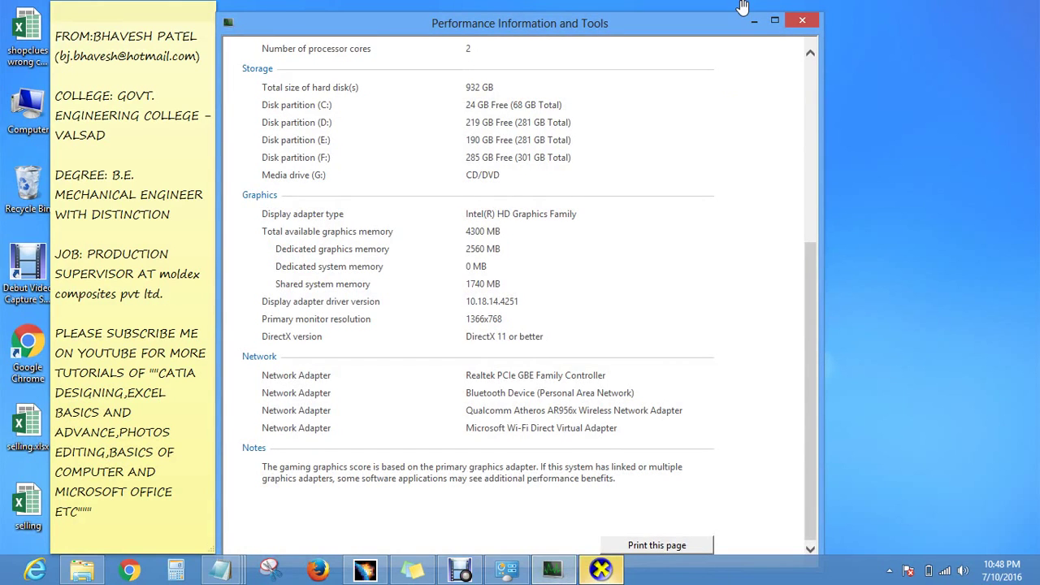
left_click(802, 25)
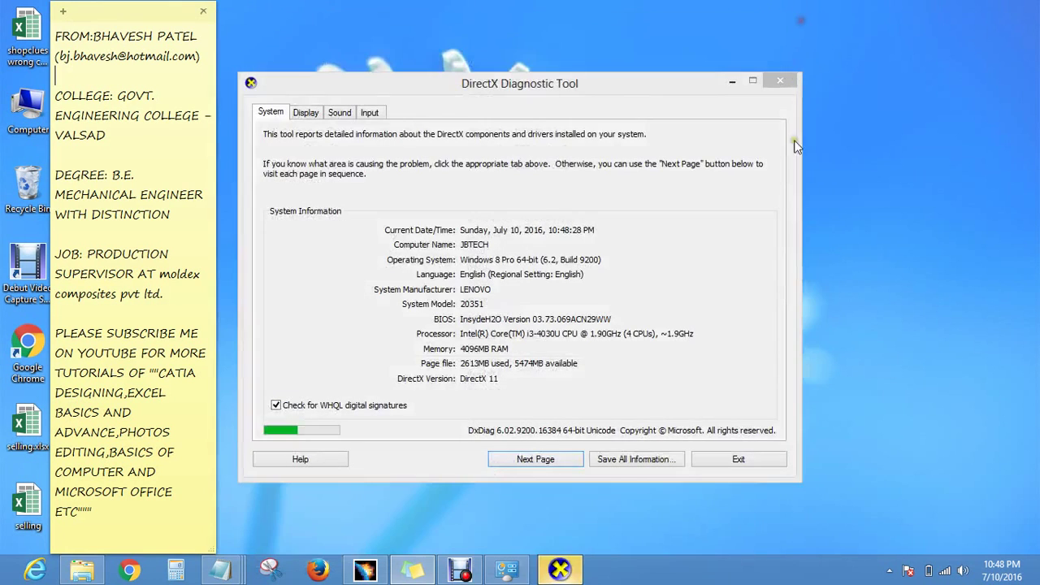
left_click(555, 569)
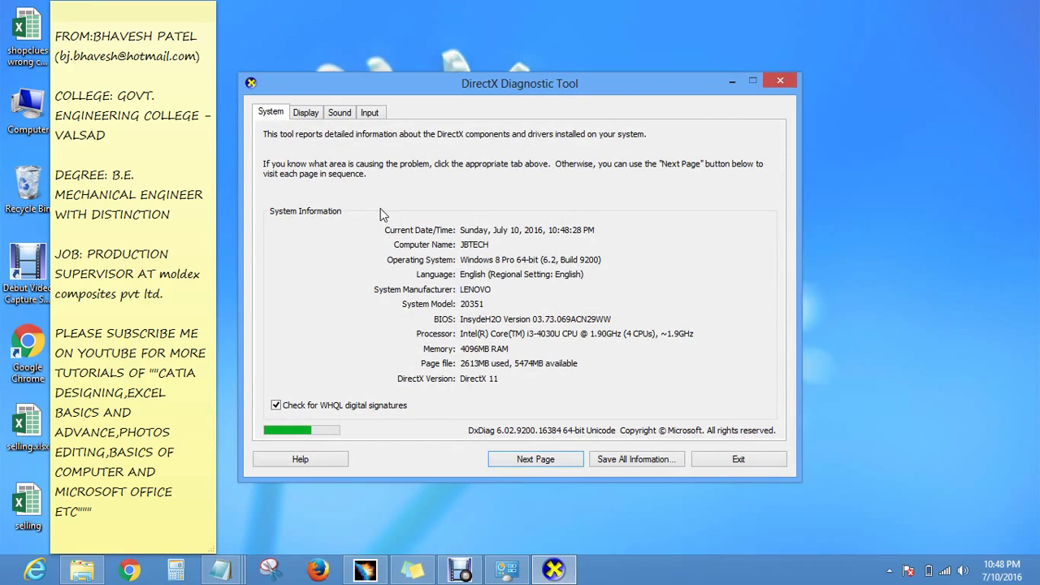
left_click(304, 112)
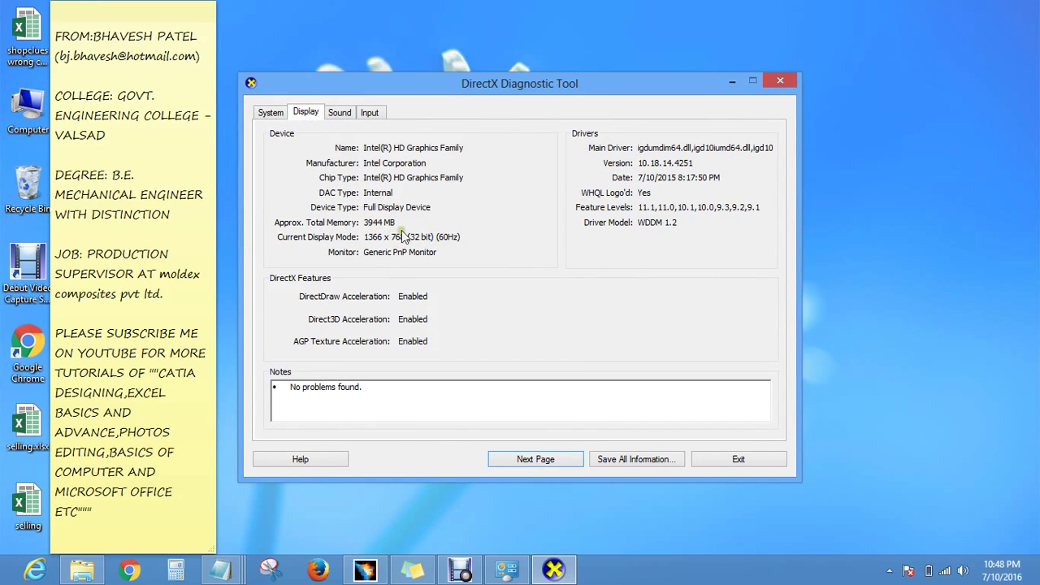
Step: Write "< approx graphic memory" in a new Notepad window placed beside the Approx. Total Memory line
right_click(220, 568)
left_click(247, 502)
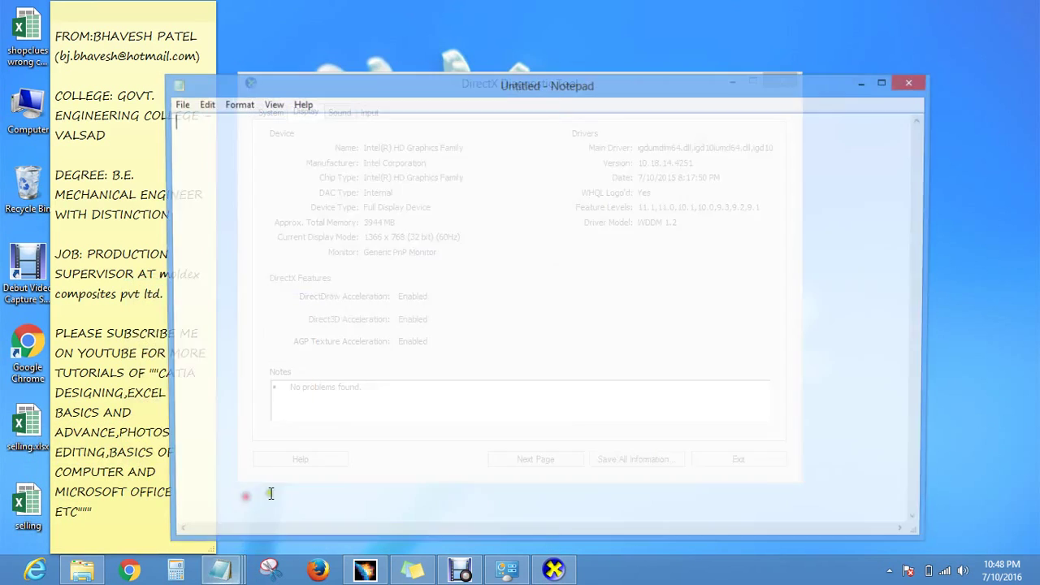
left_click_drag(471, 84, 777, 197)
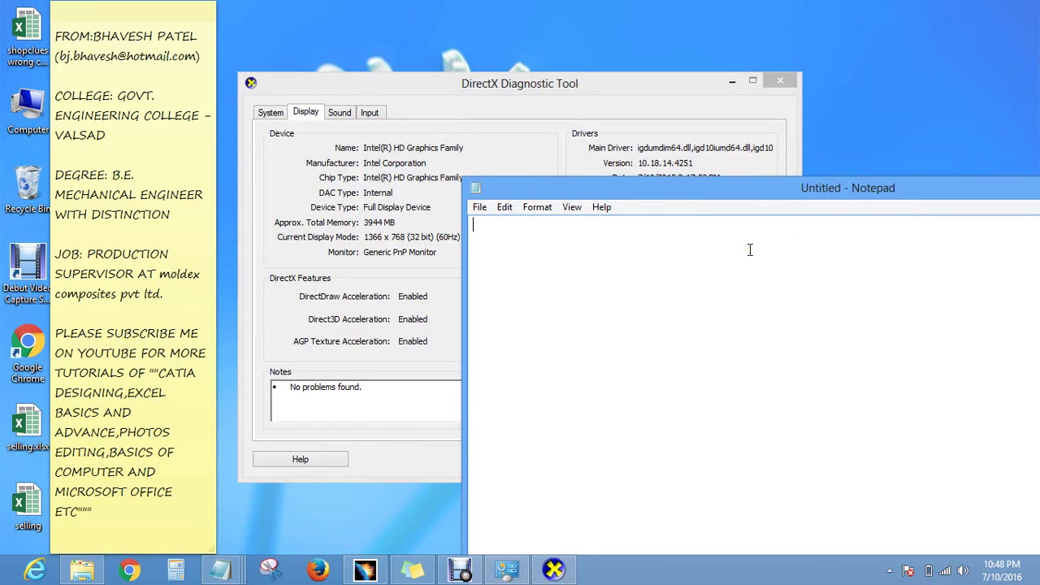
type("< approx graphic memory")
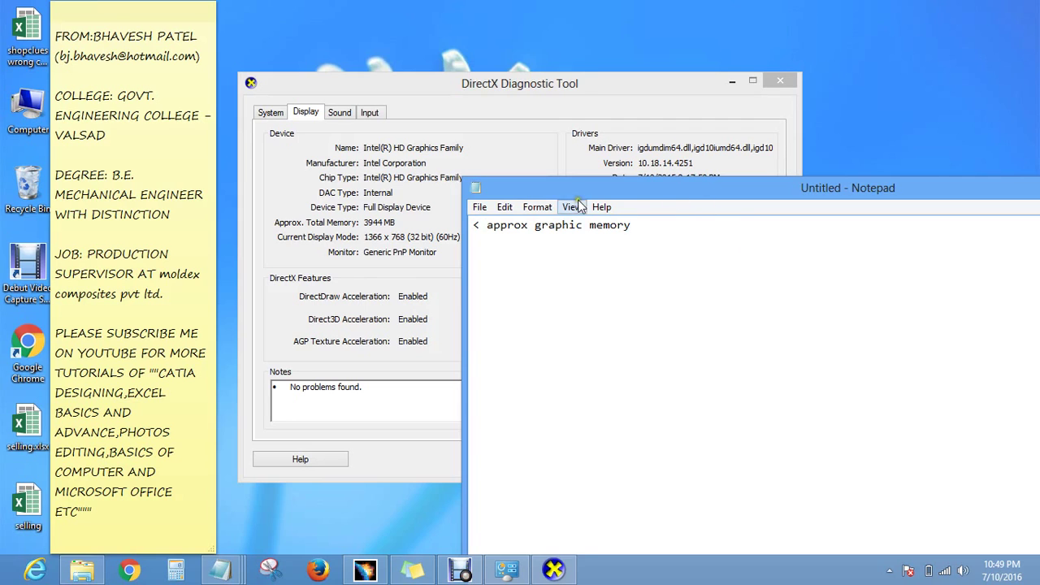
left_click_drag(577, 195, 540, 191)
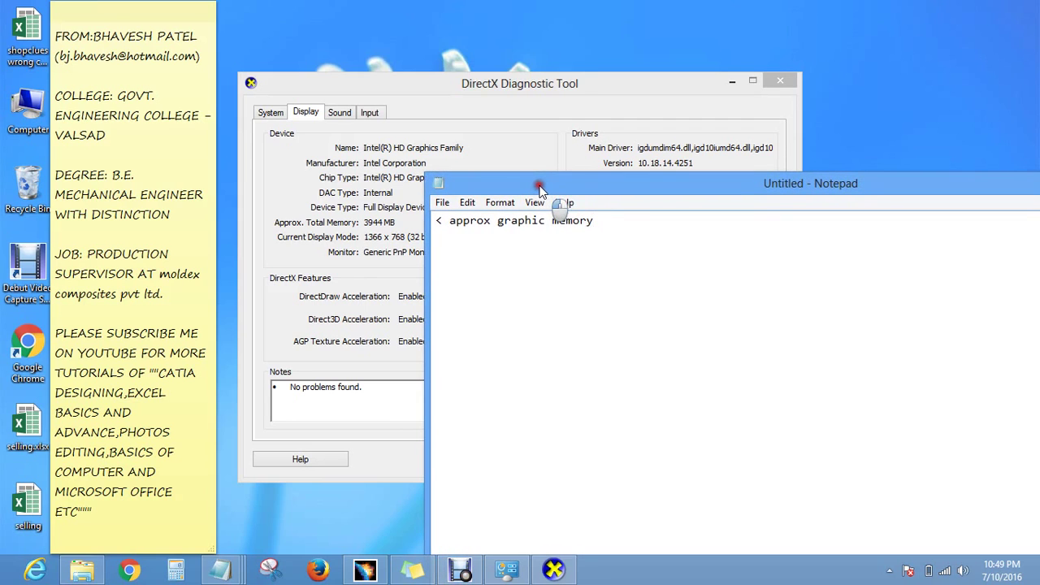
left_click(469, 571)
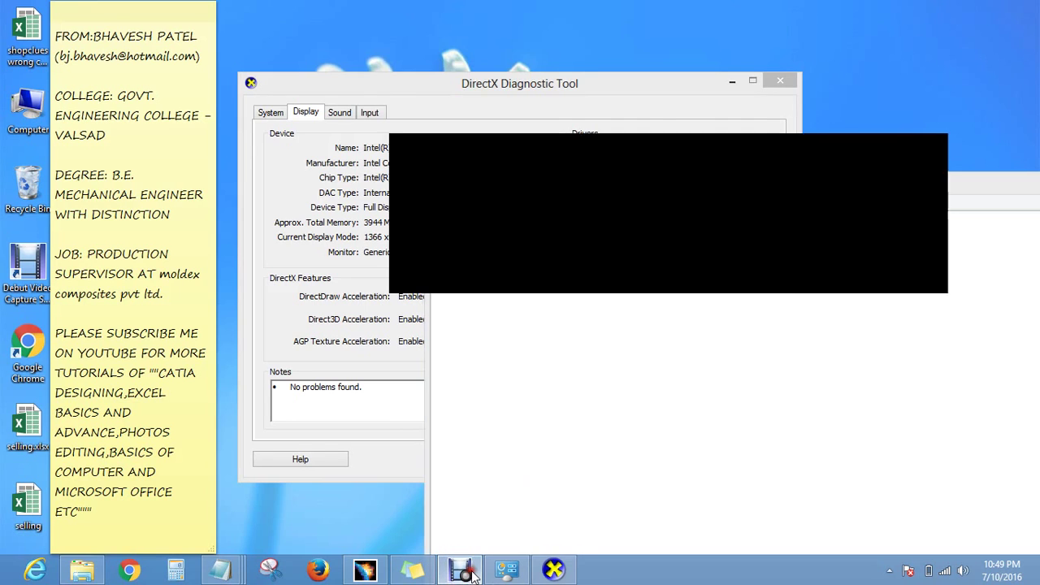